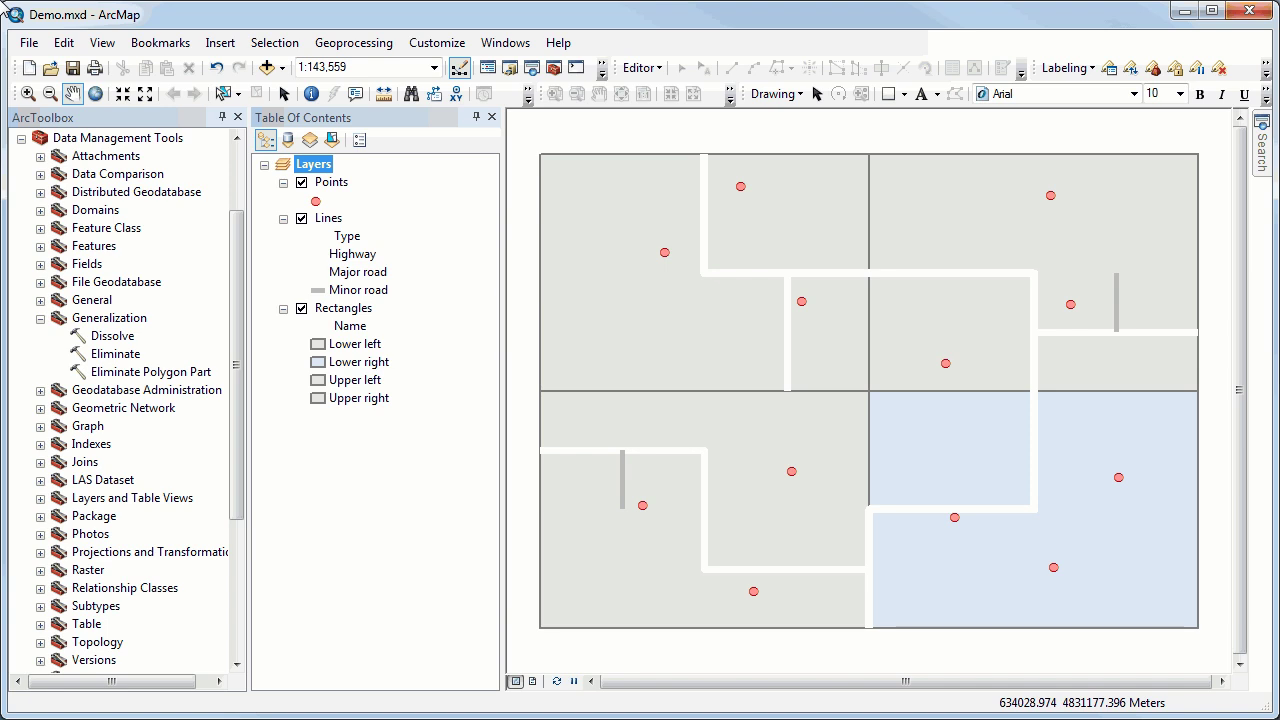
Step: In ArcToolbox, collapse the other toolsets and locate Buffer under Analysis Tools > Proximity
{"action": "left_click", "coordinate": [109, 318]}
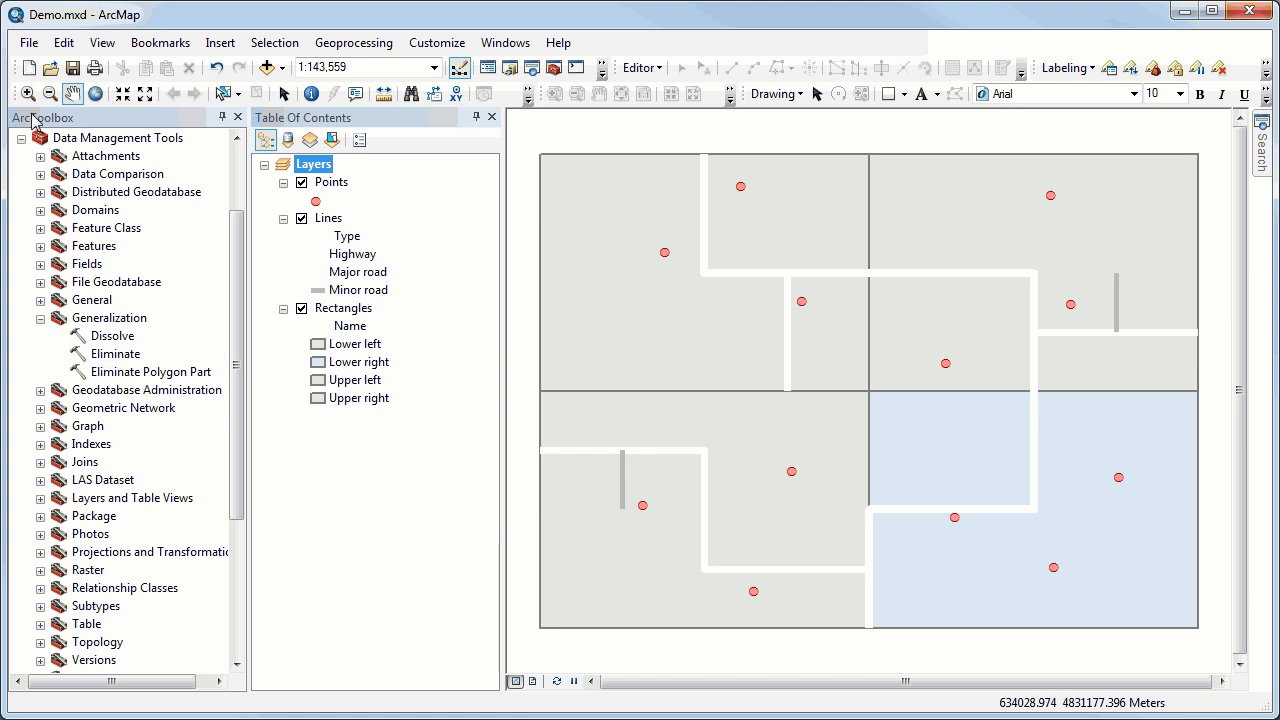
{"action": "left_click", "coordinate": [40, 318]}
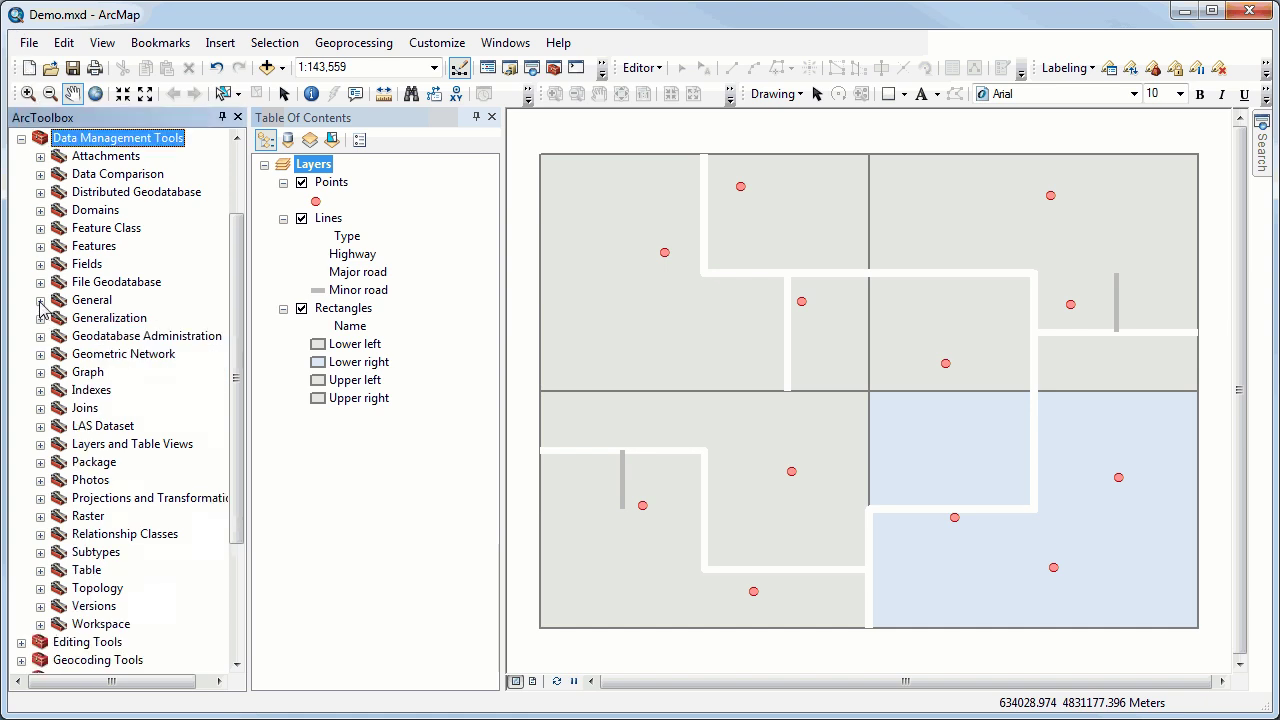
{"action": "left_click", "coordinate": [21, 139]}
{"action": "left_click", "coordinate": [21, 174]}
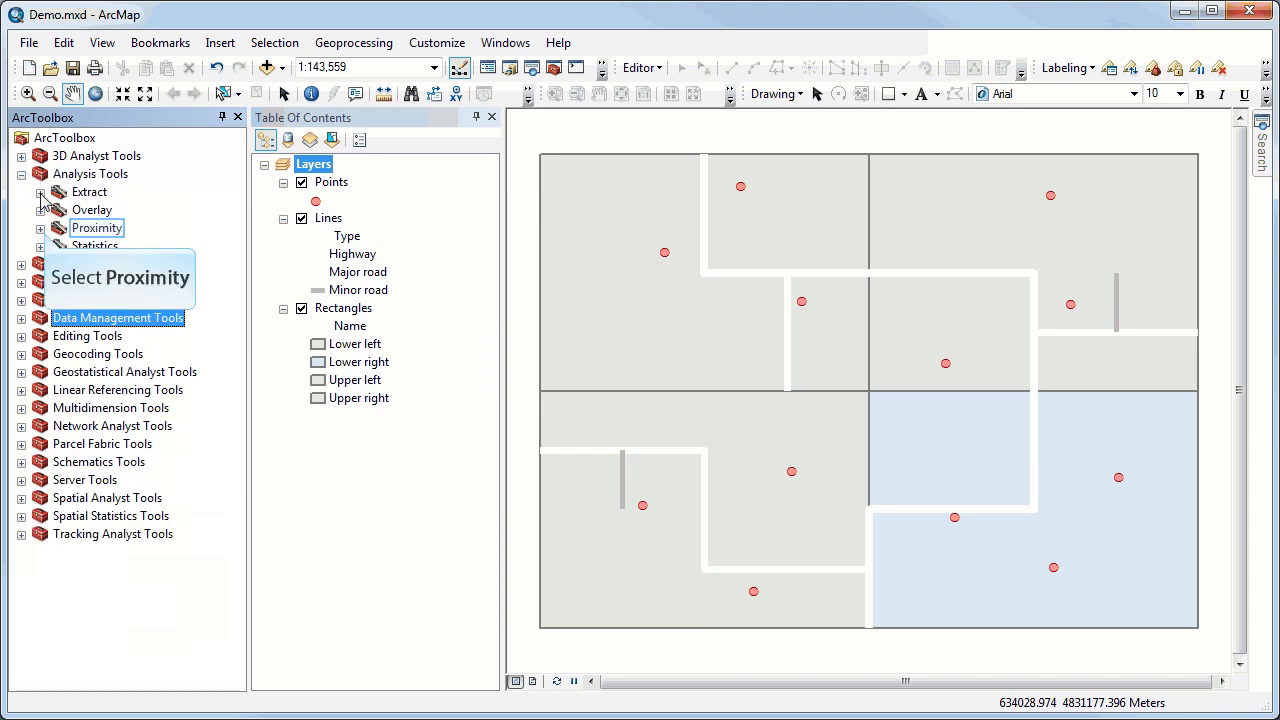
{"action": "left_click", "coordinate": [41, 229]}
{"action": "left_click", "coordinate": [102, 250]}
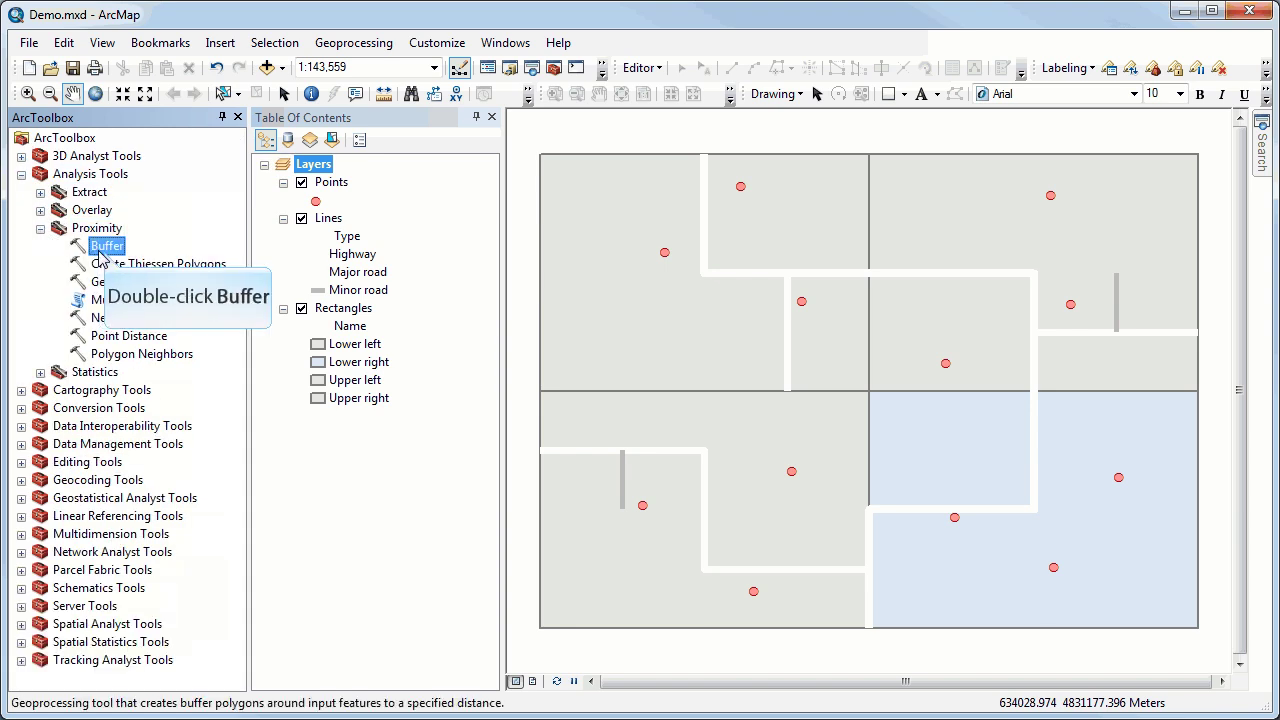
Step: Buffer the Points layer by 2000 Meters with Dissolve Type ALL, creating Points_Buffer
{"action": "double_click", "coordinate": [105, 256]}
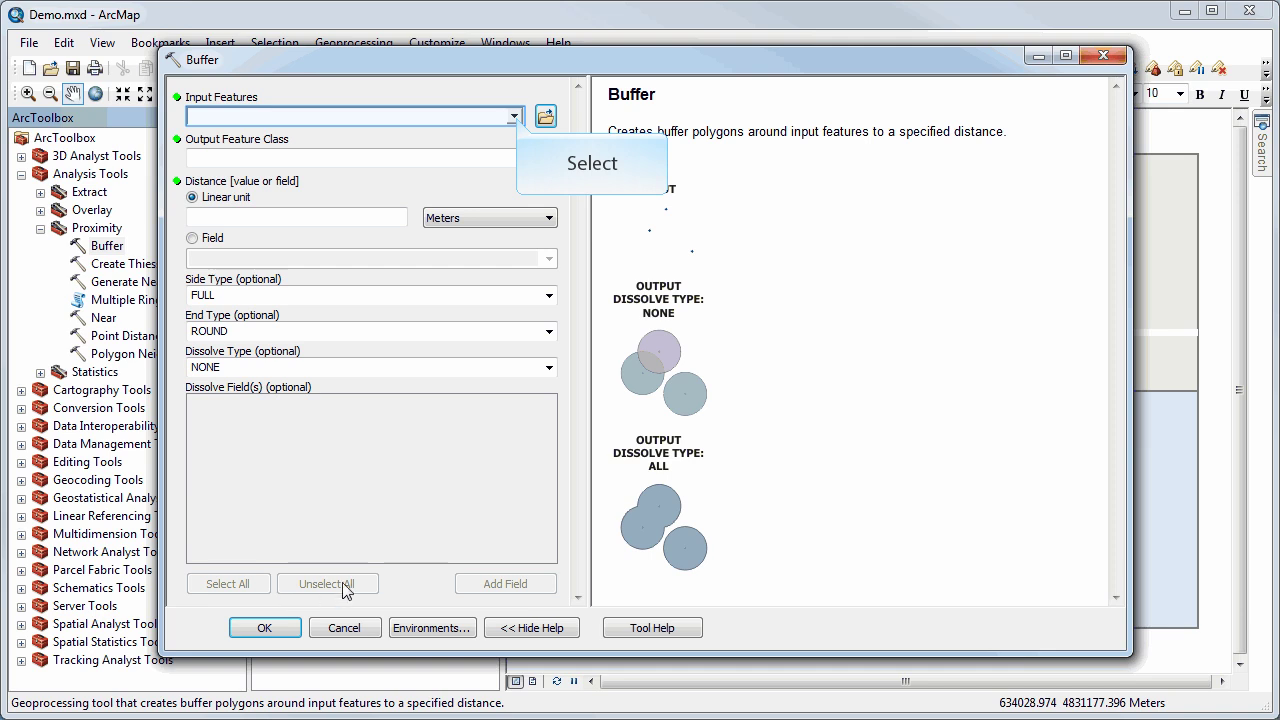
{"action": "left_click", "coordinate": [518, 123]}
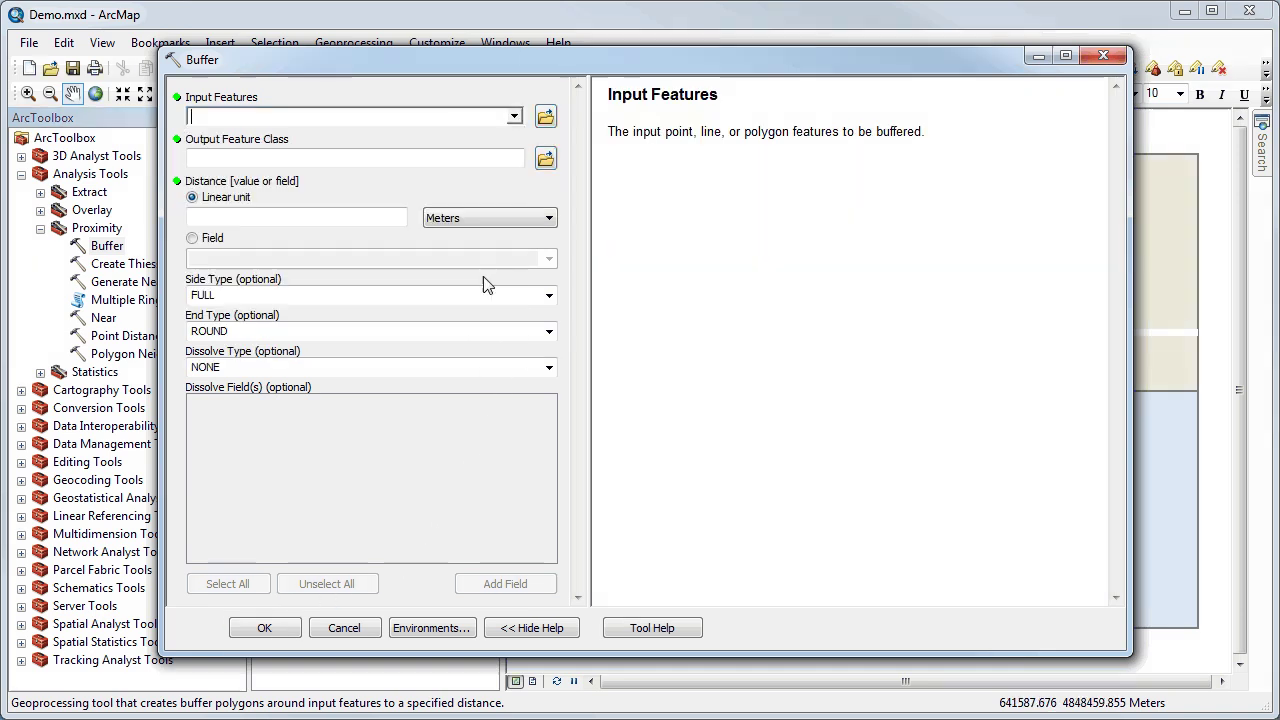
{"action": "left_click", "coordinate": [516, 117]}
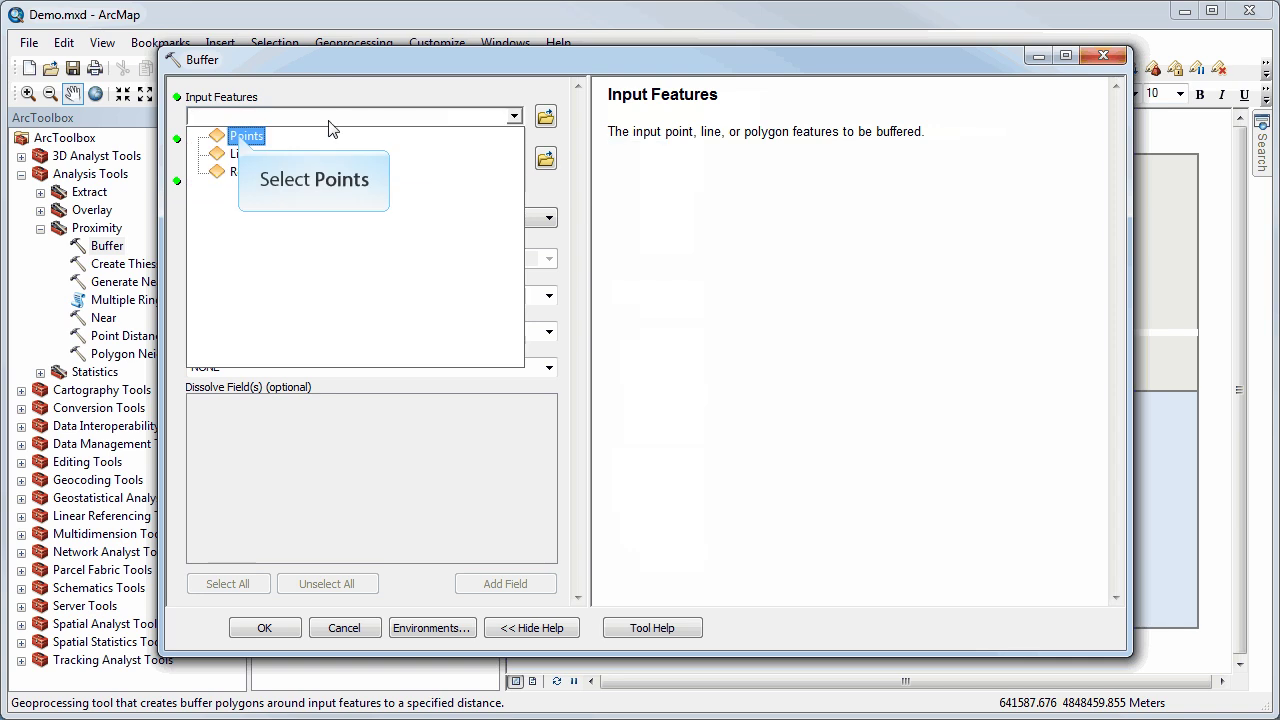
{"action": "left_click", "coordinate": [243, 137]}
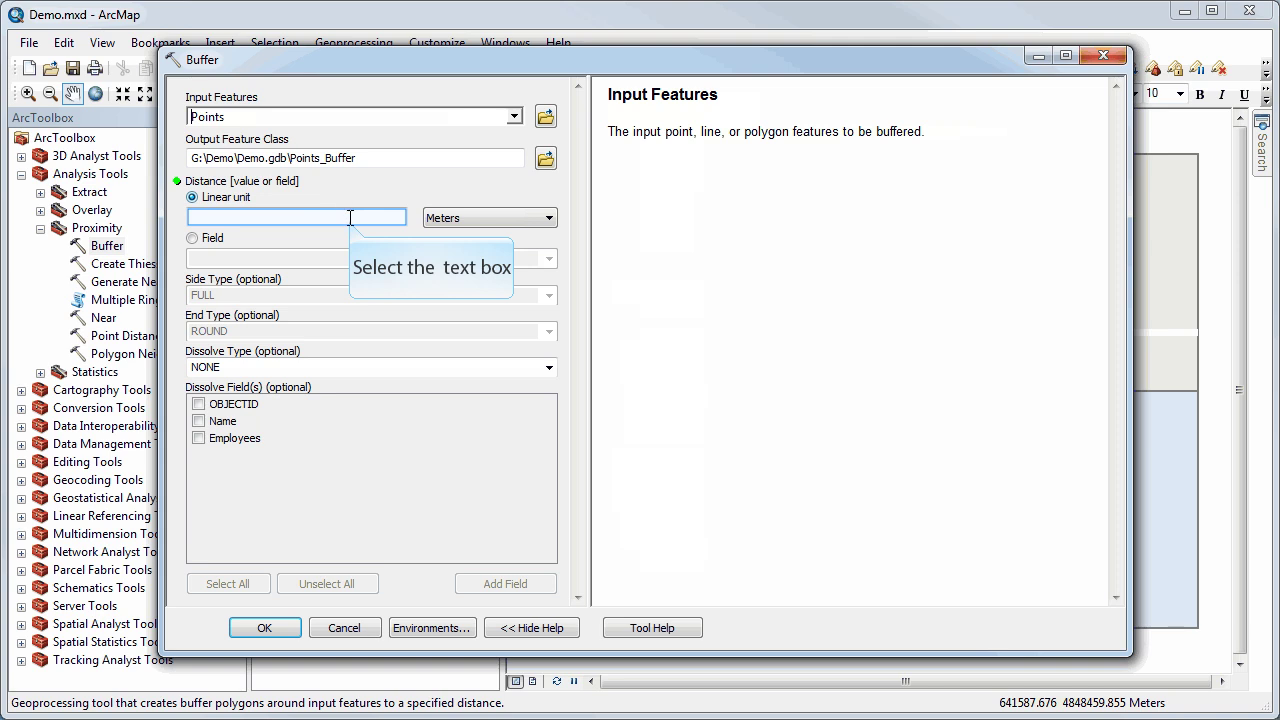
{"action": "left_click", "coordinate": [351, 221]}
{"action": "type", "text": "2000"}
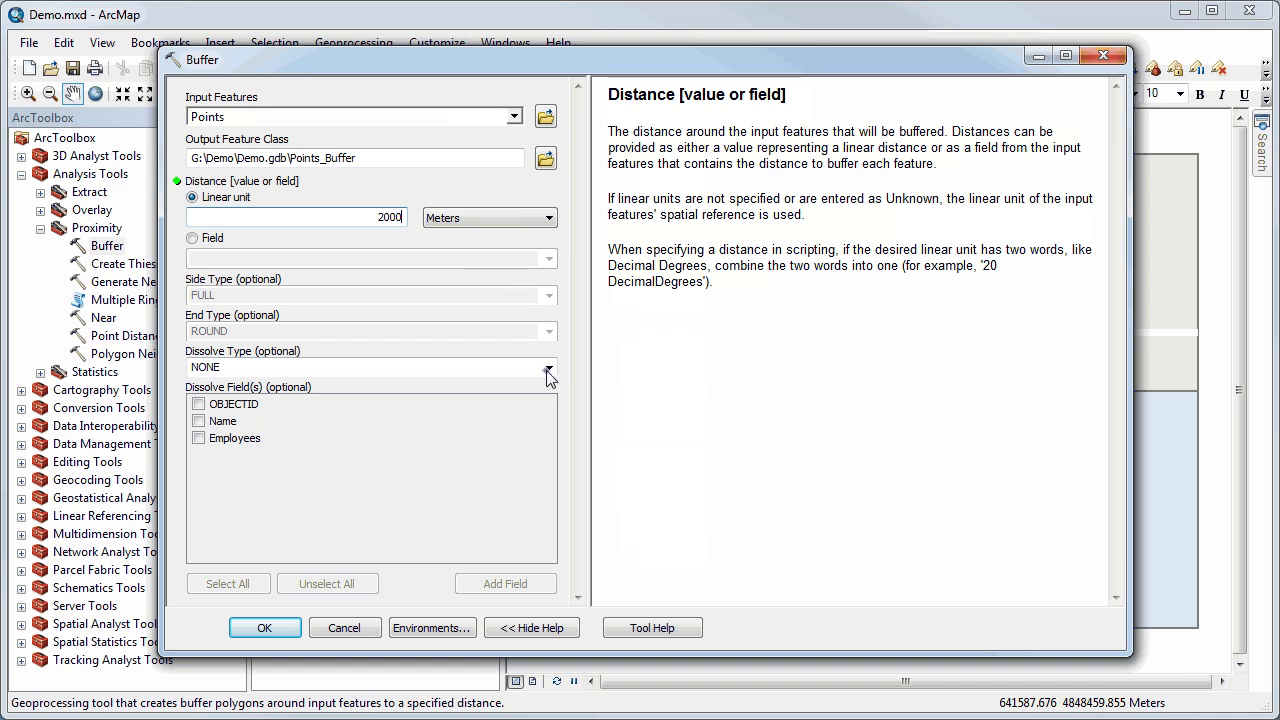
{"action": "left_click", "coordinate": [547, 370]}
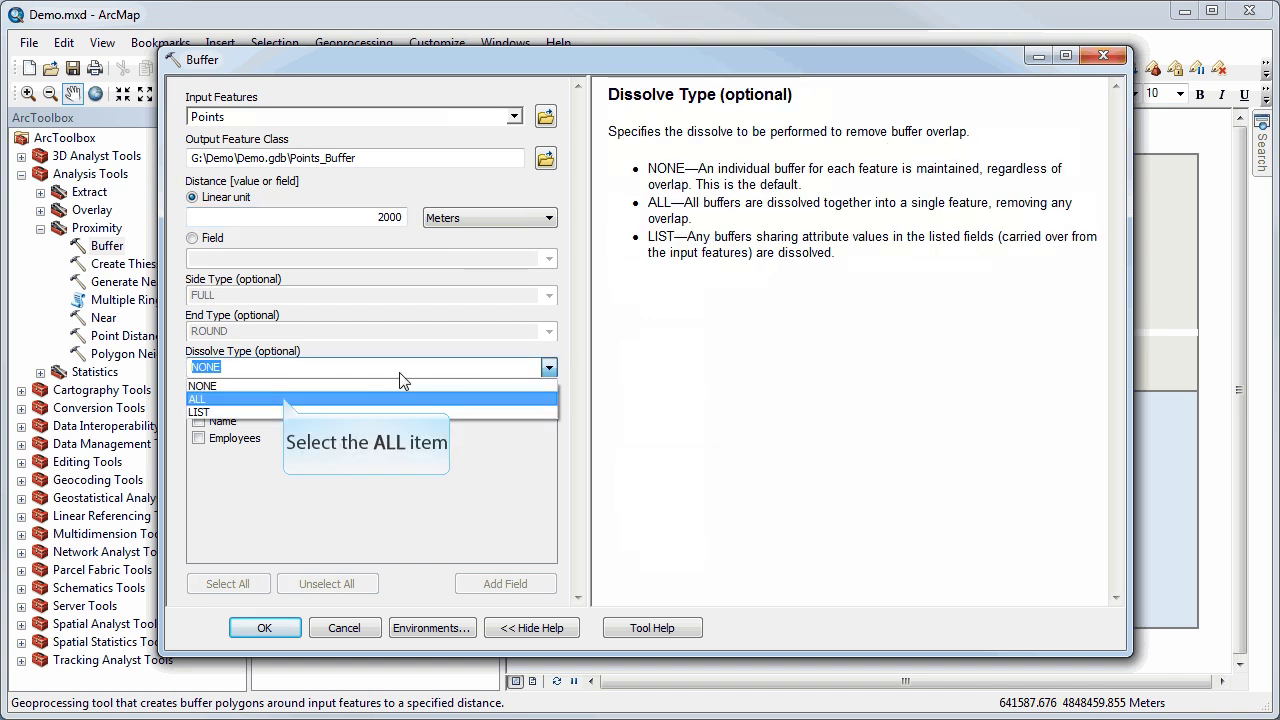
{"action": "left_click", "coordinate": [285, 400]}
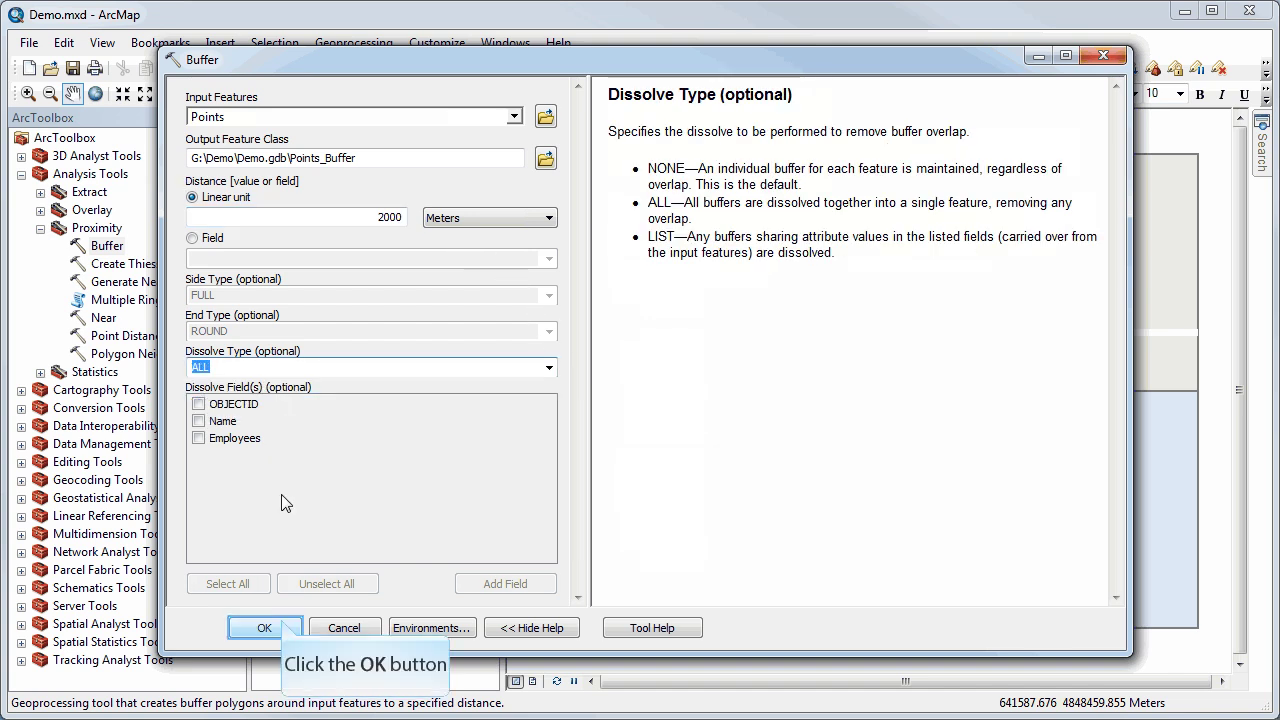
{"action": "left_click", "coordinate": [285, 627]}
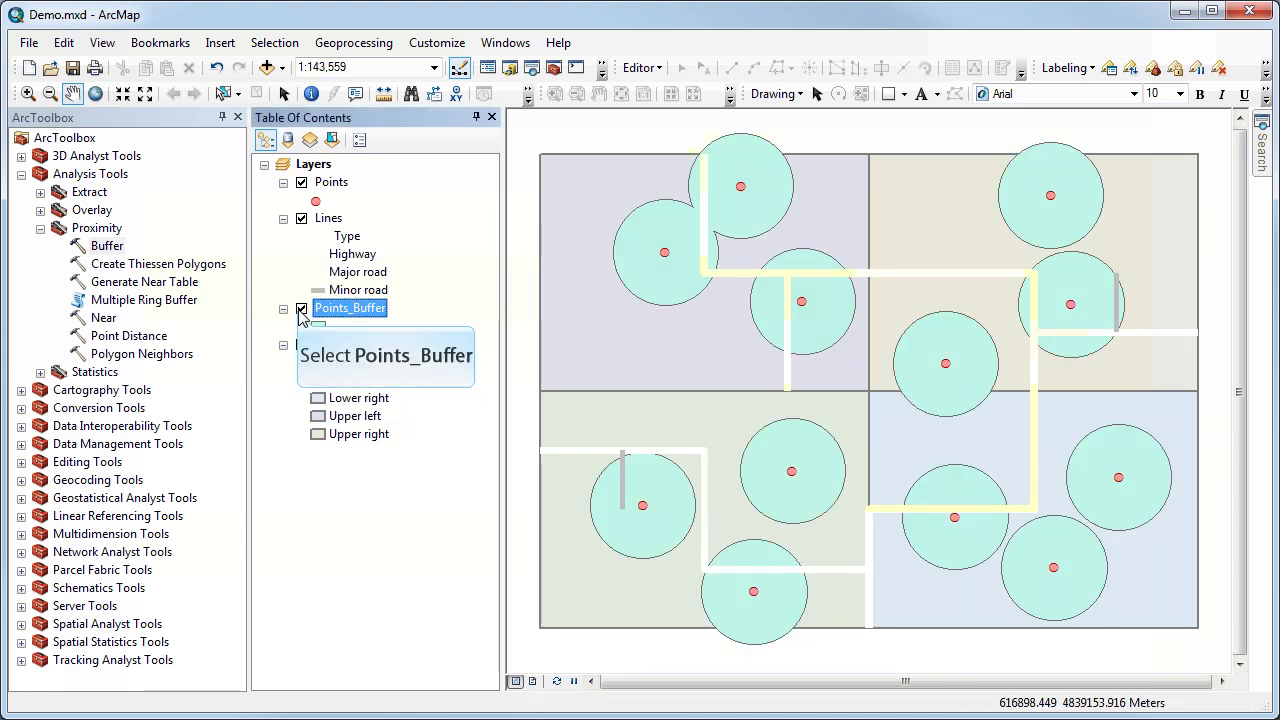
Step: Hide Points_Buffer and start a Multiple Ring Buffer with Points as input
{"action": "left_click", "coordinate": [301, 309]}
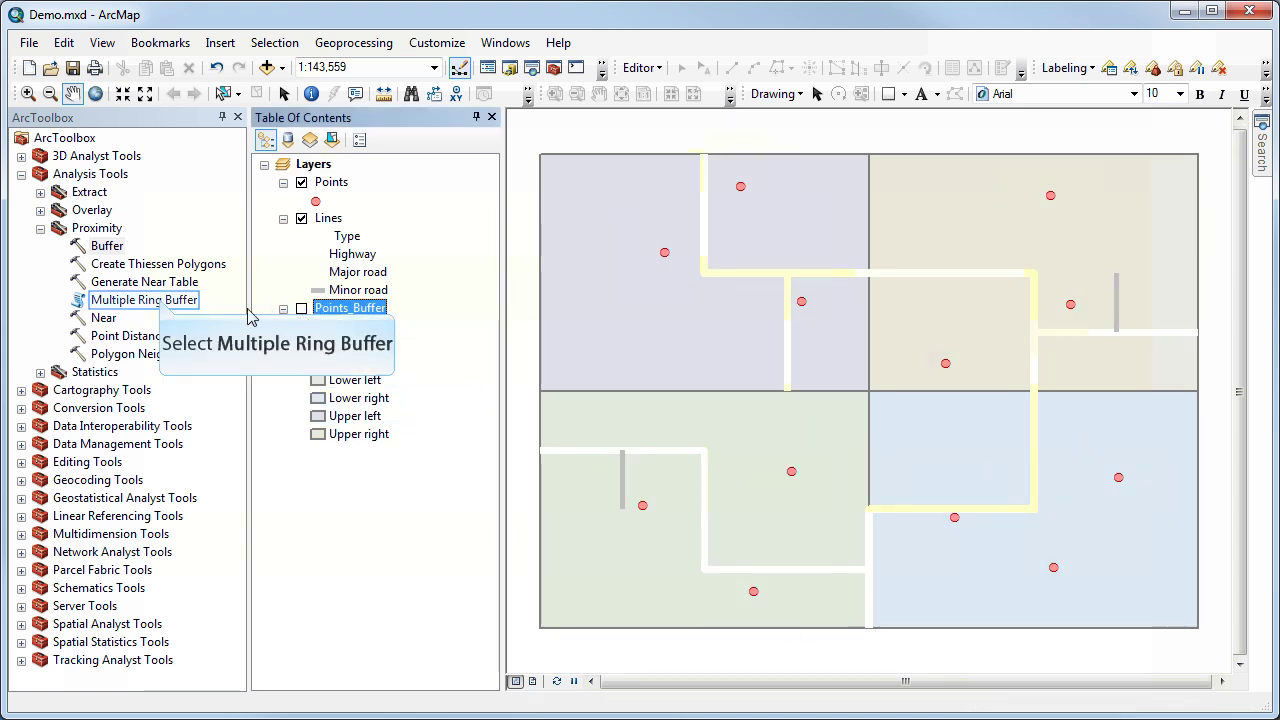
{"action": "double_click", "coordinate": [160, 300]}
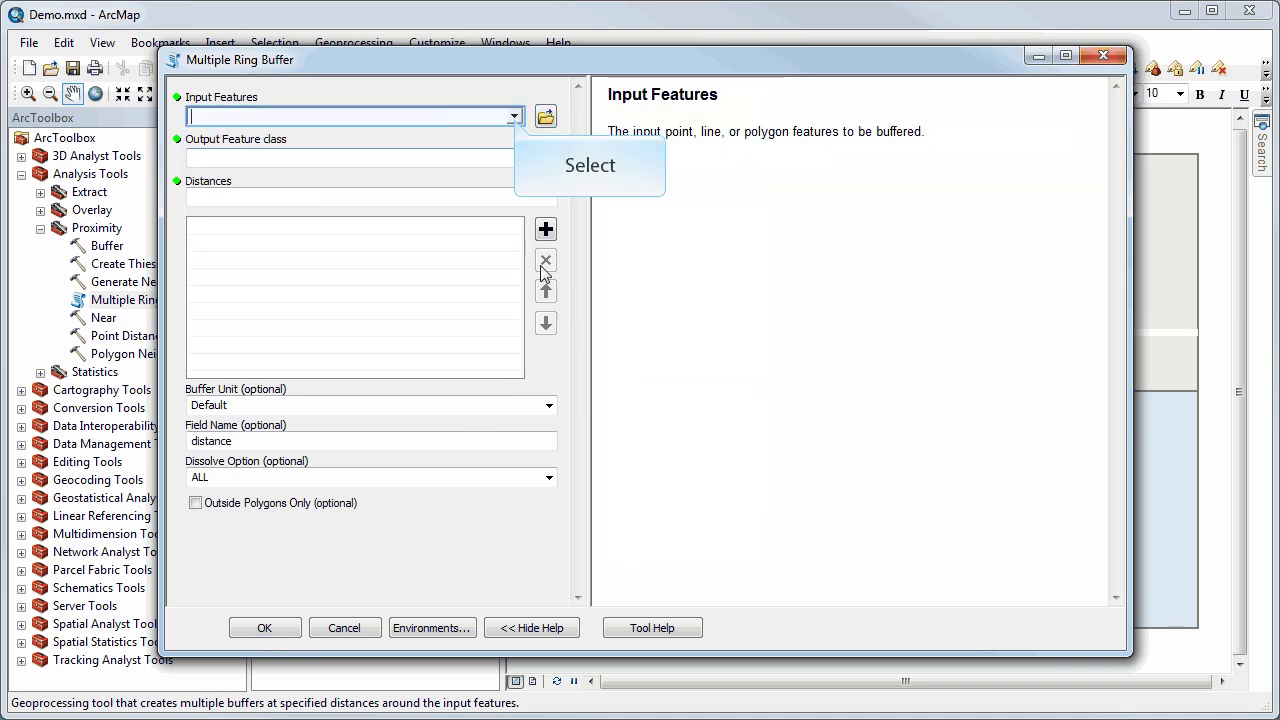
{"action": "left_click", "coordinate": [514, 118]}
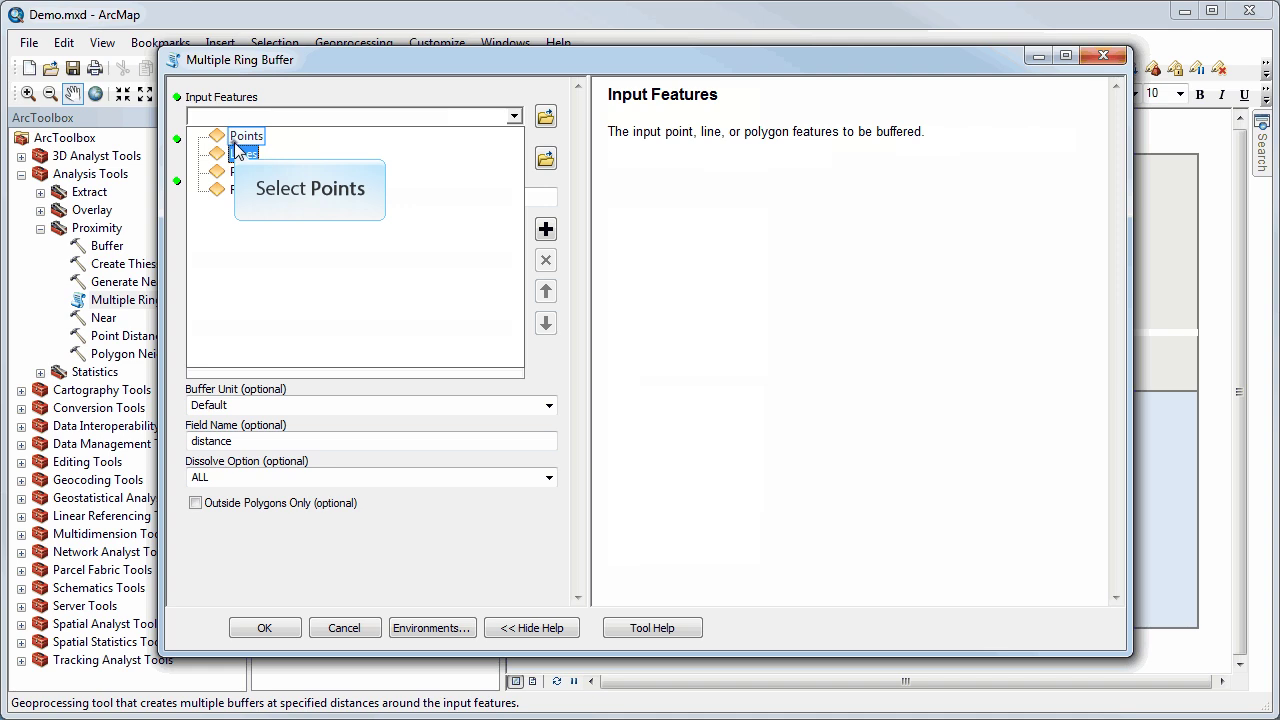
{"action": "left_click", "coordinate": [245, 137]}
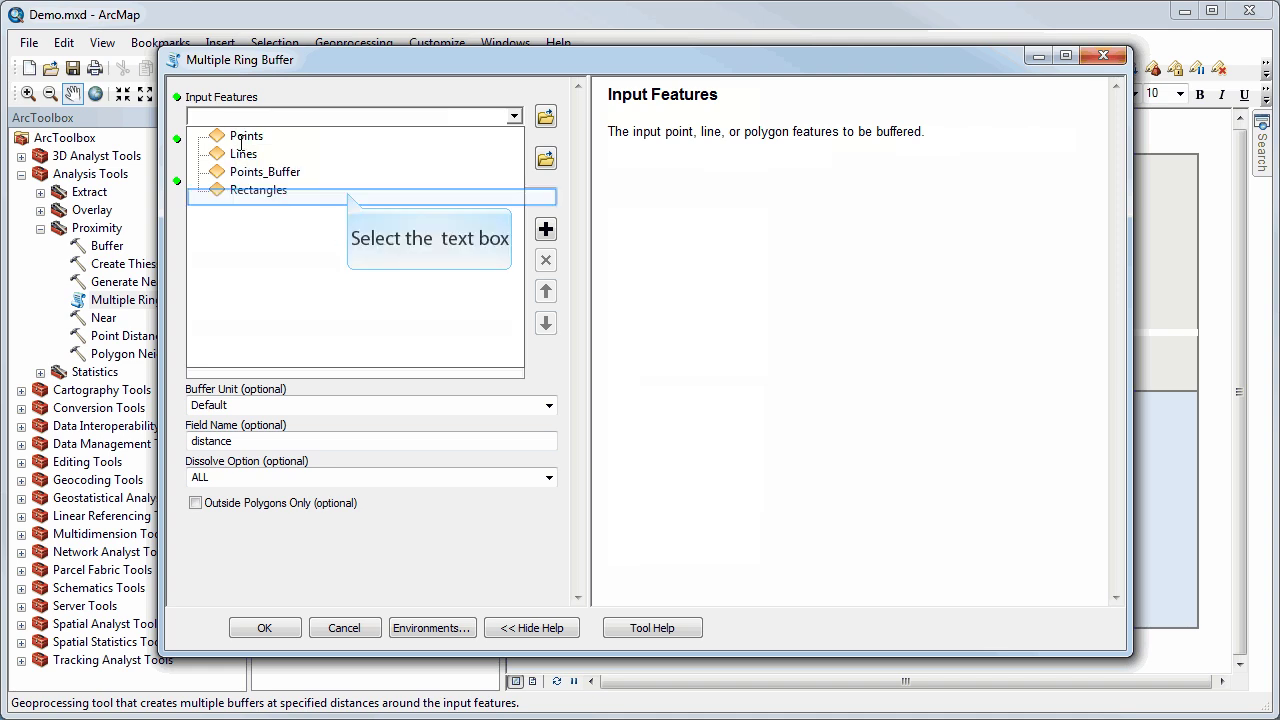
Step: Add ring distances 1000, 2000 and 3500 and run the multiple ring buffer
{"action": "left_click", "coordinate": [348, 197]}
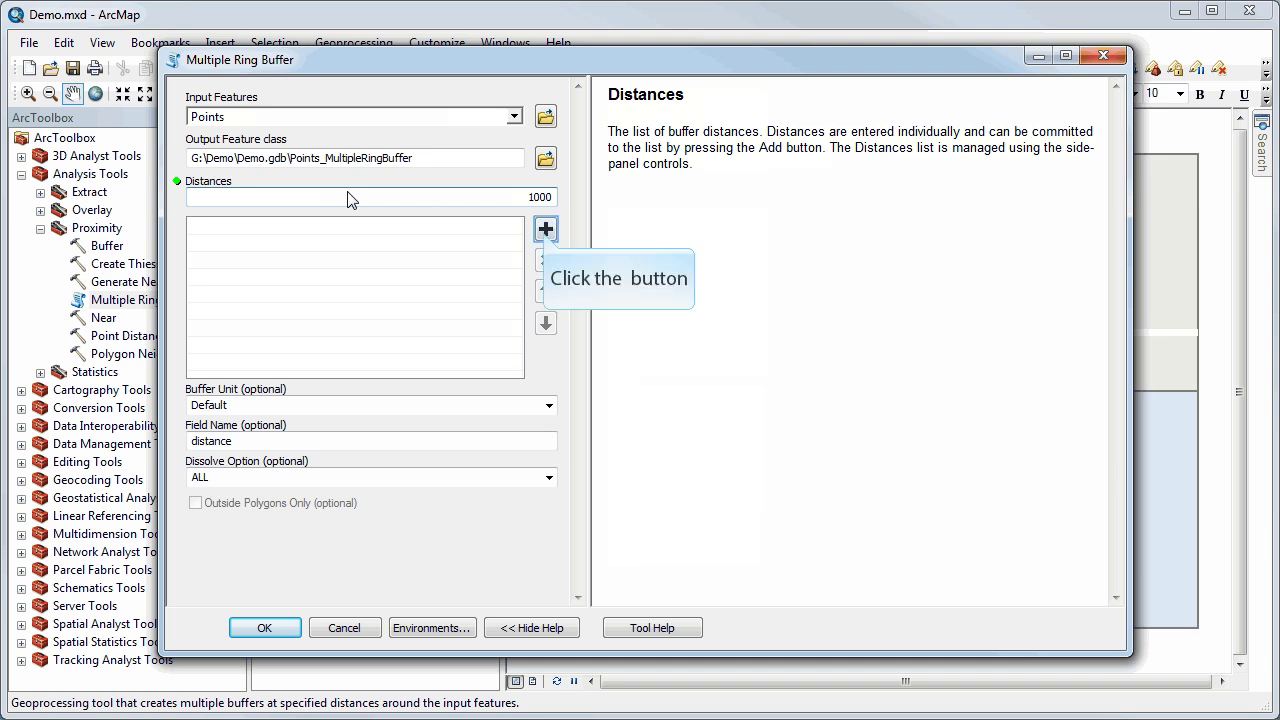
{"action": "left_click", "coordinate": [545, 230]}
{"action": "left_click", "coordinate": [541, 199]}
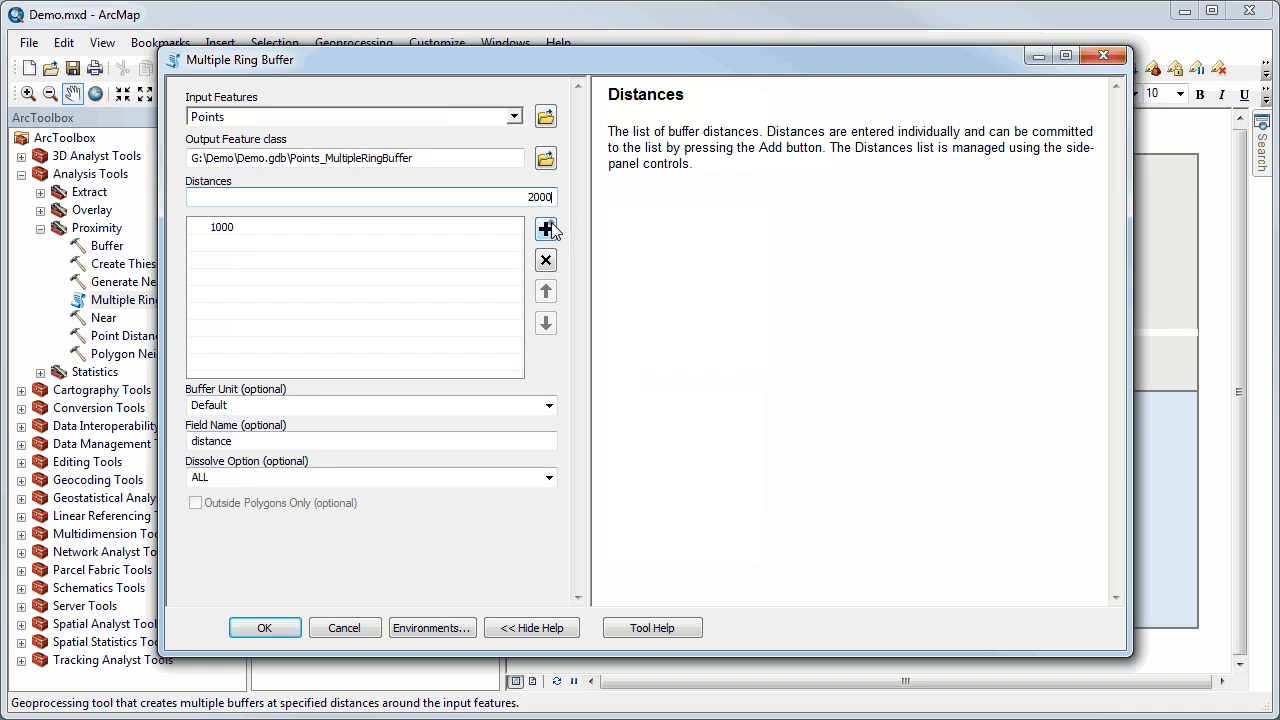
{"action": "left_click", "coordinate": [545, 230]}
{"action": "left_click", "coordinate": [531, 200]}
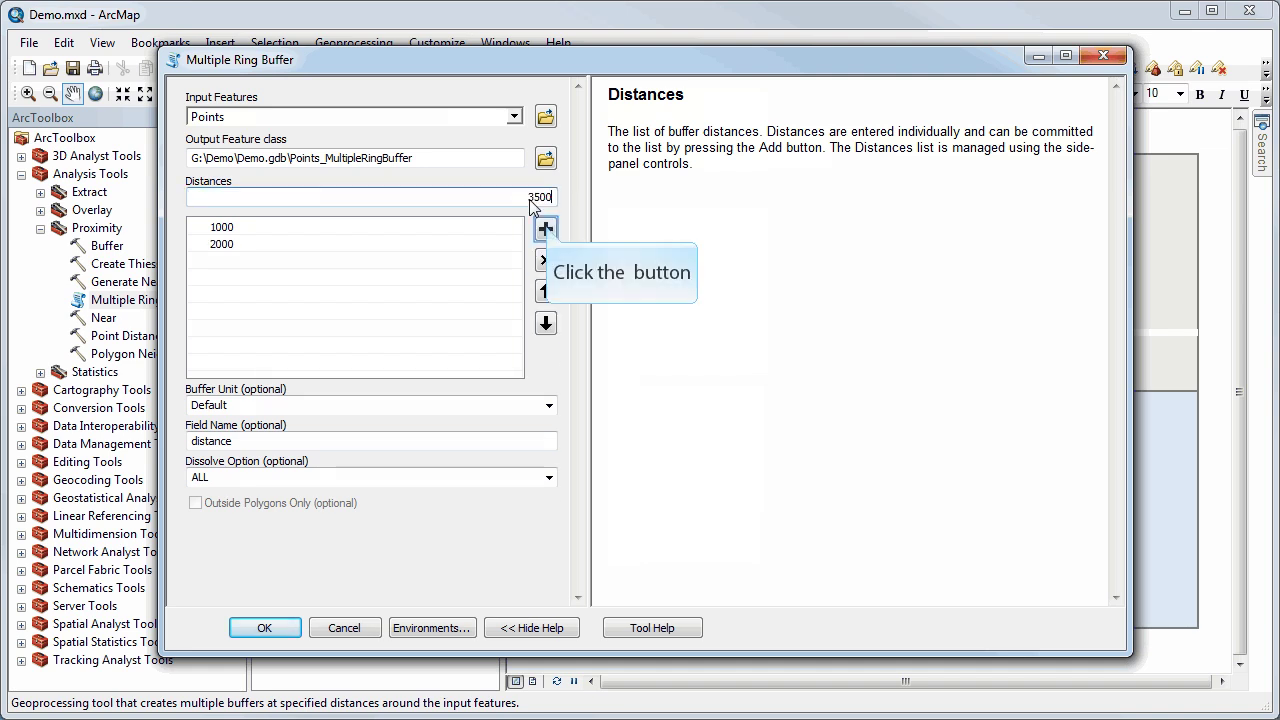
{"action": "left_click", "coordinate": [546, 230]}
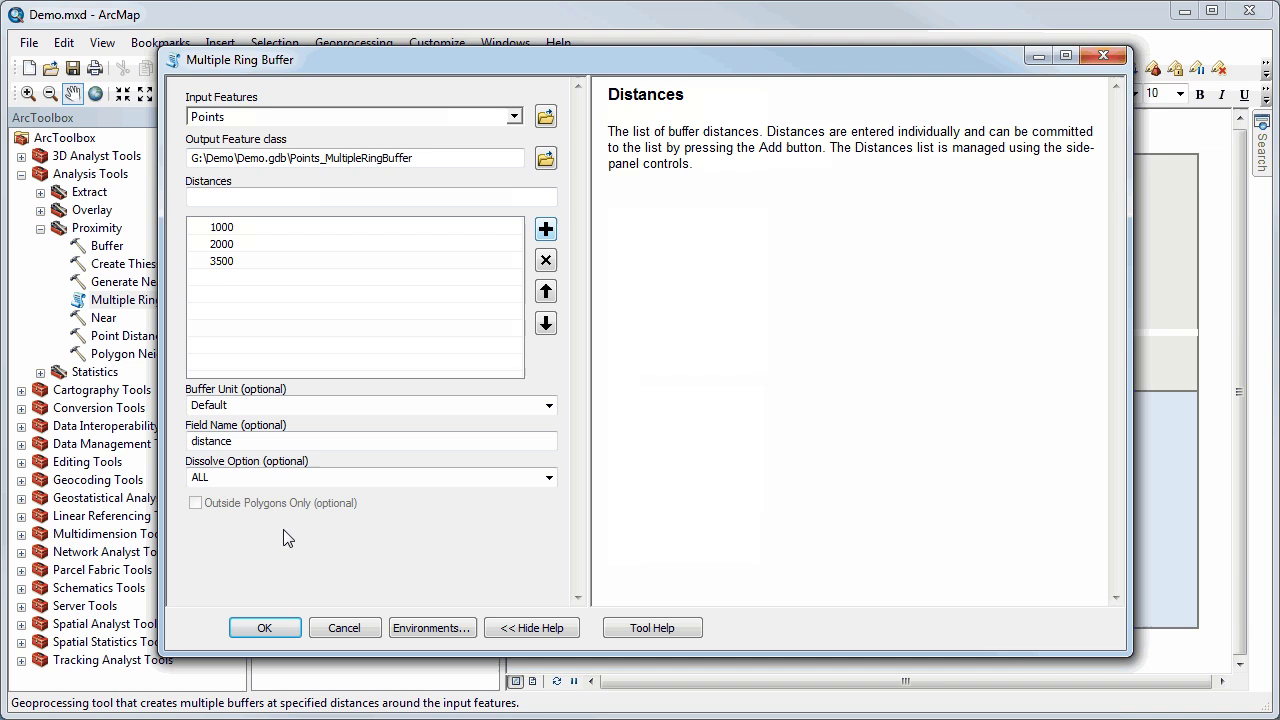
{"action": "left_click", "coordinate": [264, 628]}
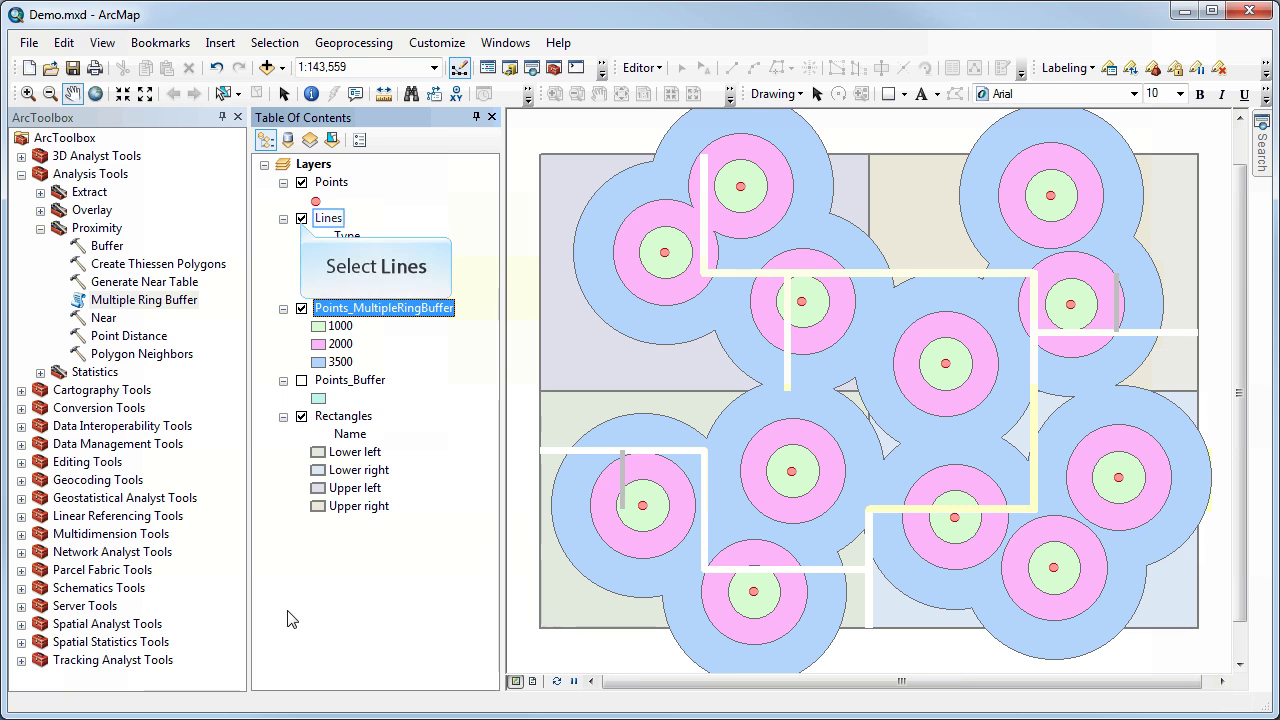
Step: Hide Points_MultipleRingBuffer and leave the road Lines layer visible
{"action": "left_click", "coordinate": [302, 219]}
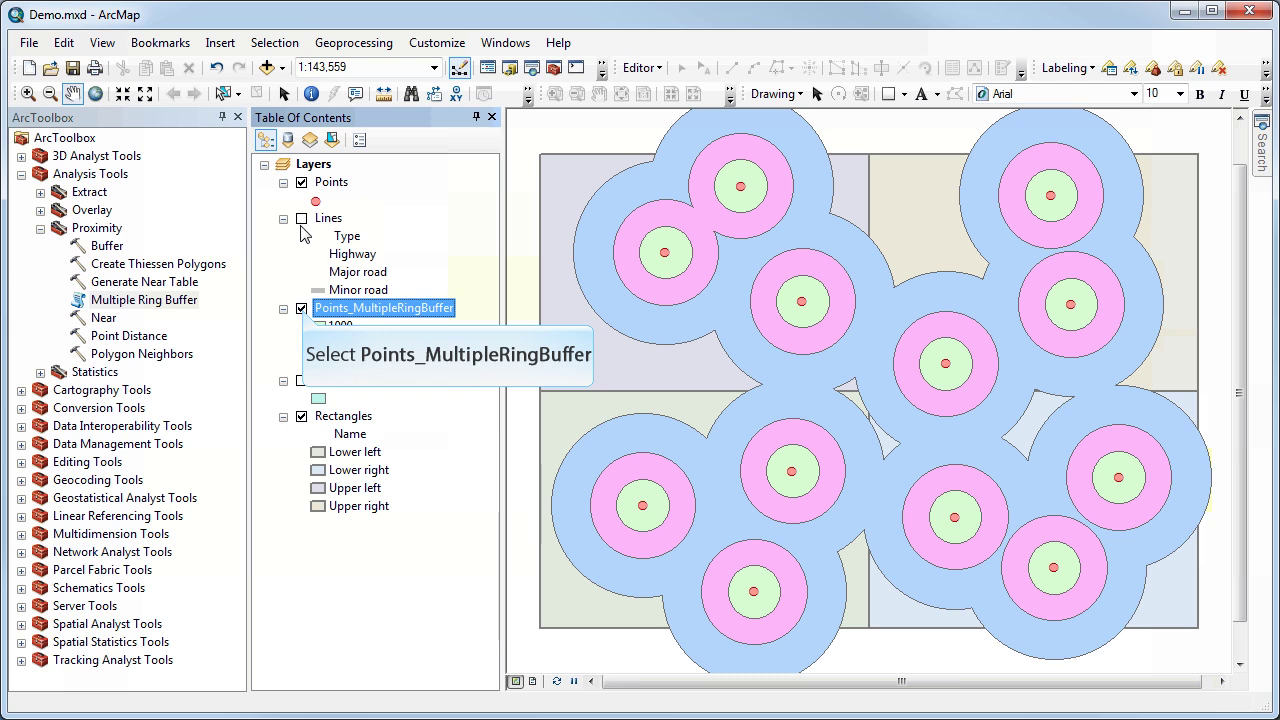
{"action": "left_click", "coordinate": [302, 309]}
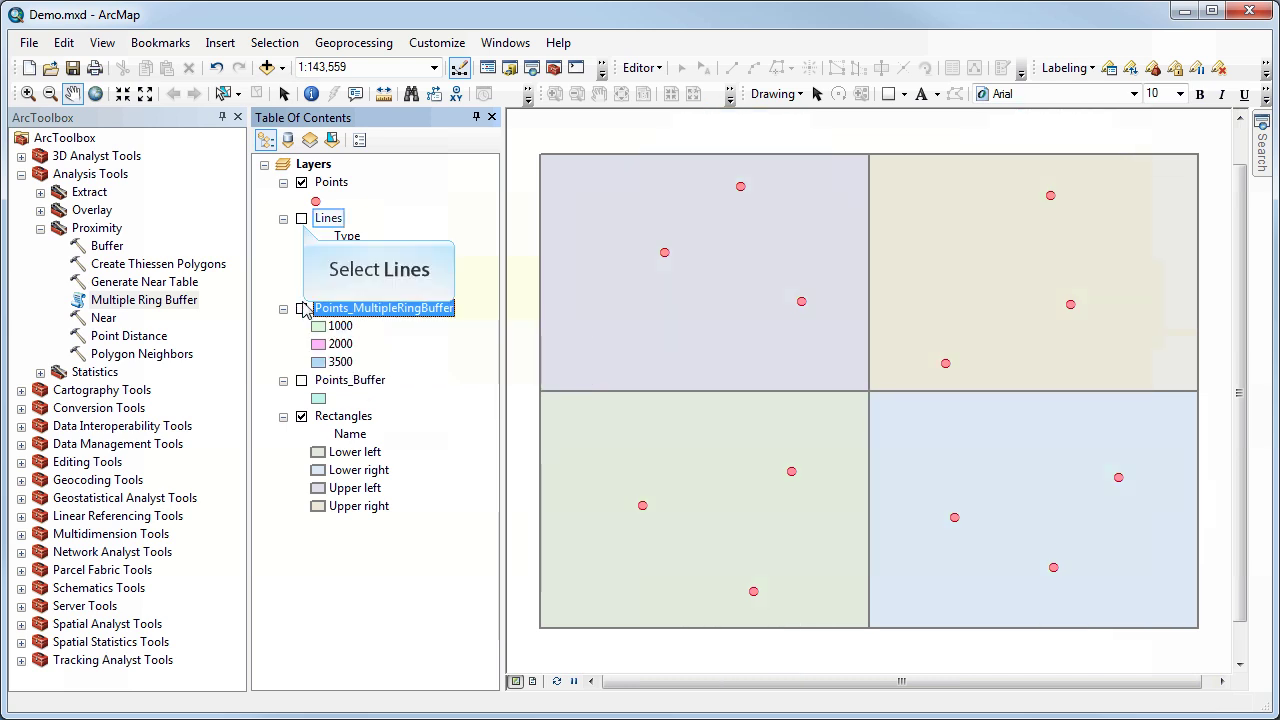
{"action": "left_click", "coordinate": [302, 219]}
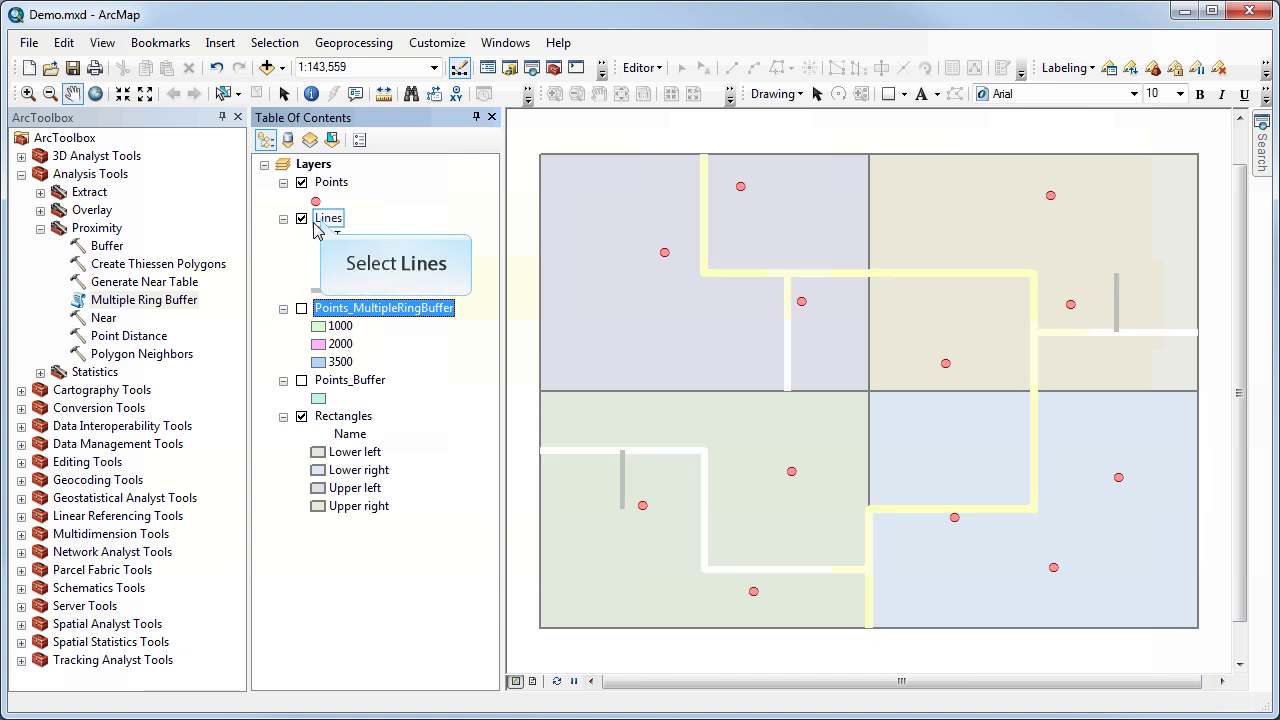
Step: Open the Lines attribute table to review per-road Buffer values, then launch Buffer
{"action": "right_click", "coordinate": [321, 219]}
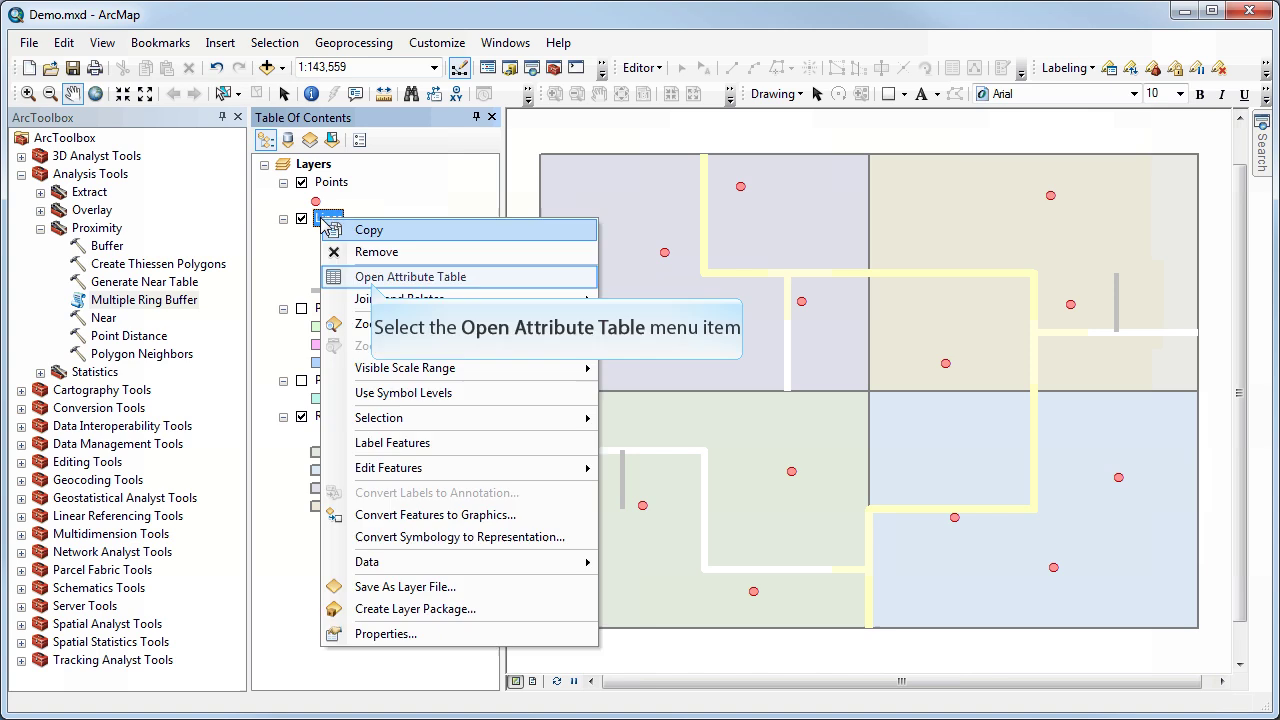
{"action": "left_click", "coordinate": [373, 280]}
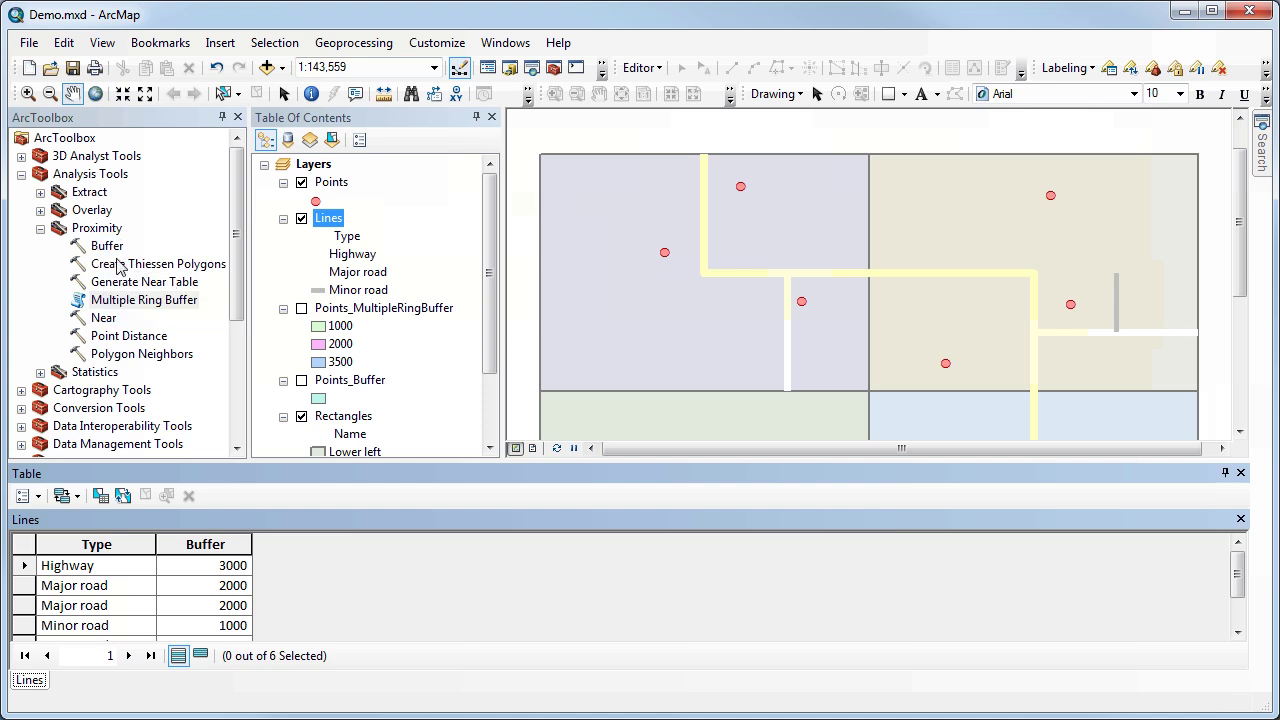
{"action": "double_click", "coordinate": [106, 247]}
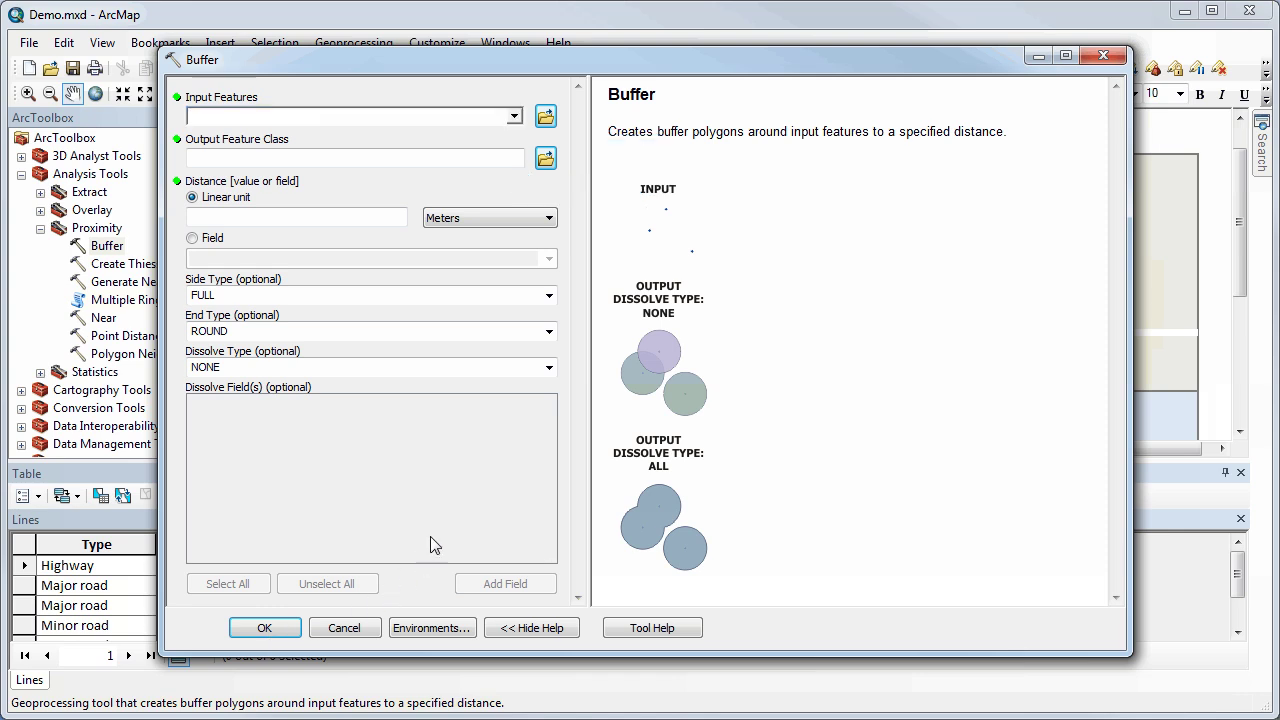
Step: Set the Buffer input to Lines and switch the distance to the Field option
{"action": "left_click", "coordinate": [514, 117]}
{"action": "left_click", "coordinate": [790, 438]}
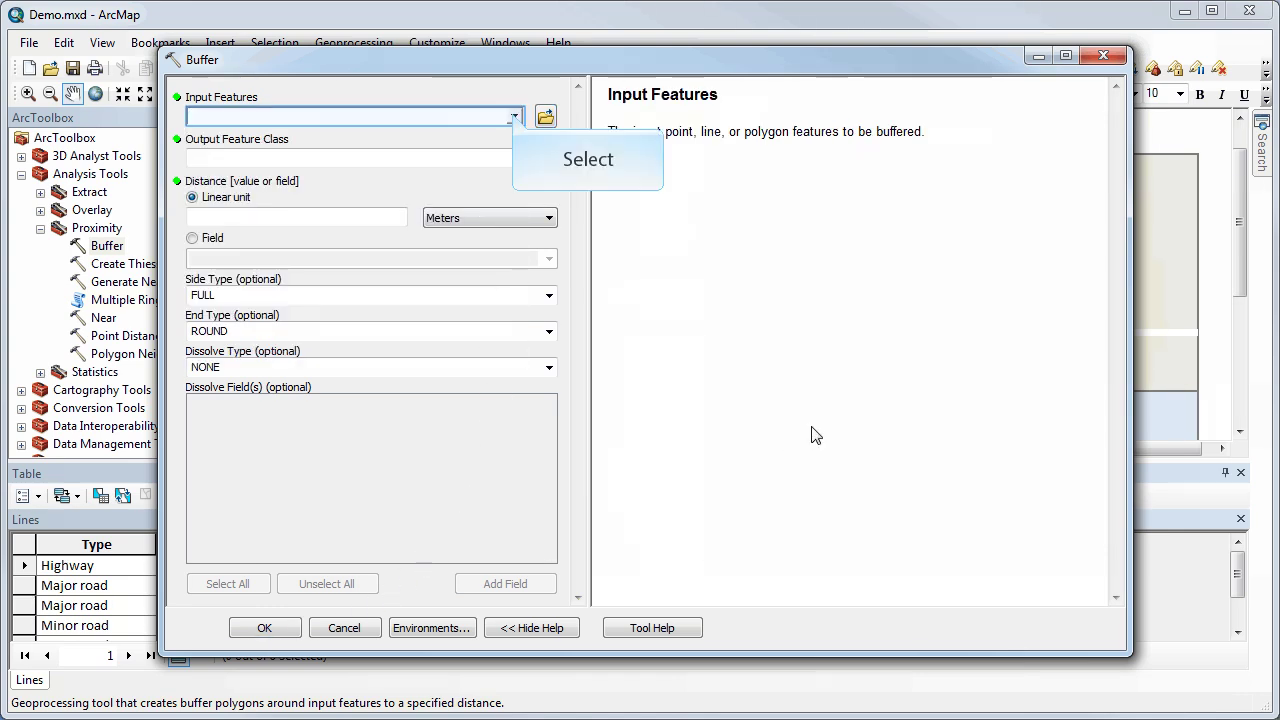
{"action": "left_click", "coordinate": [514, 117]}
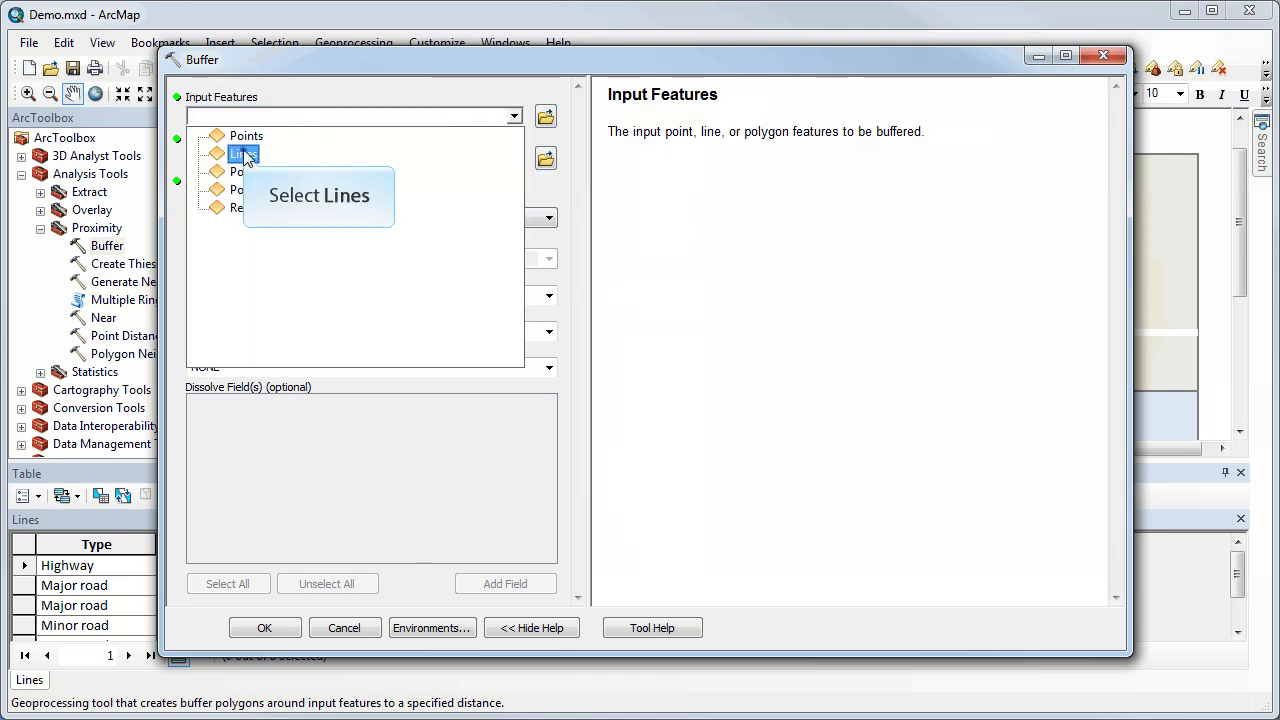
{"action": "left_click", "coordinate": [246, 150]}
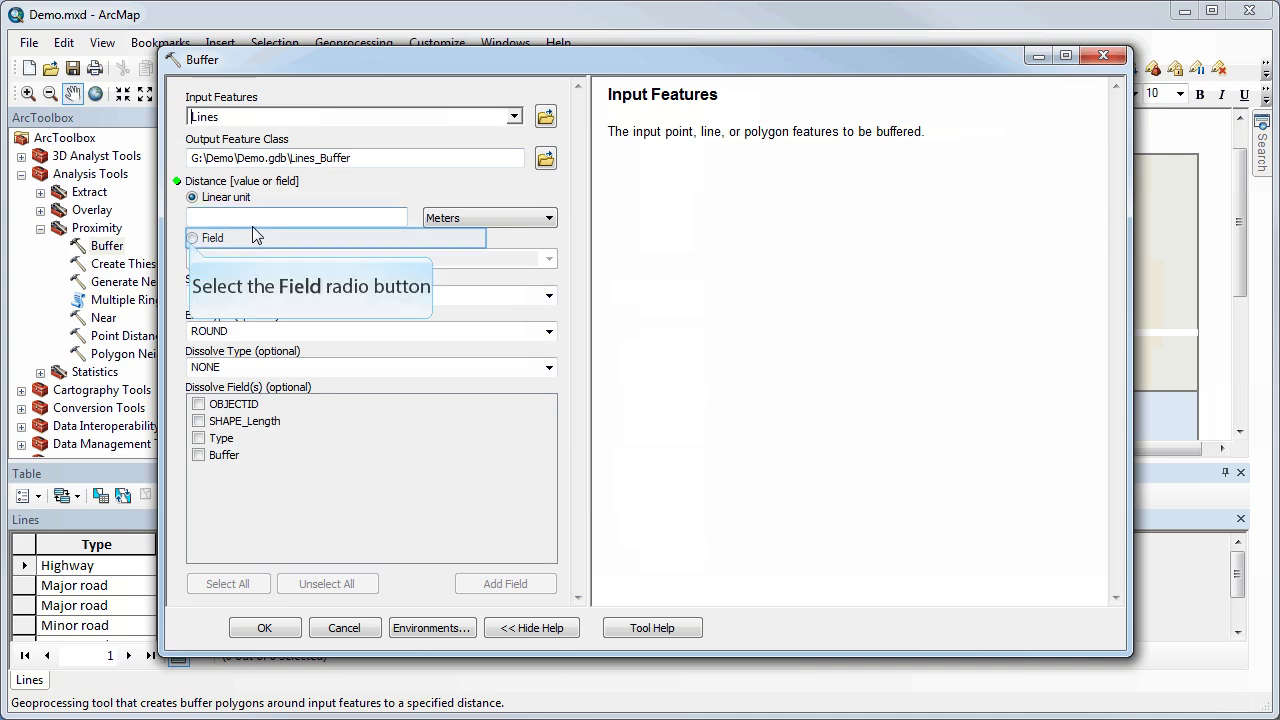
{"action": "left_click", "coordinate": [192, 238]}
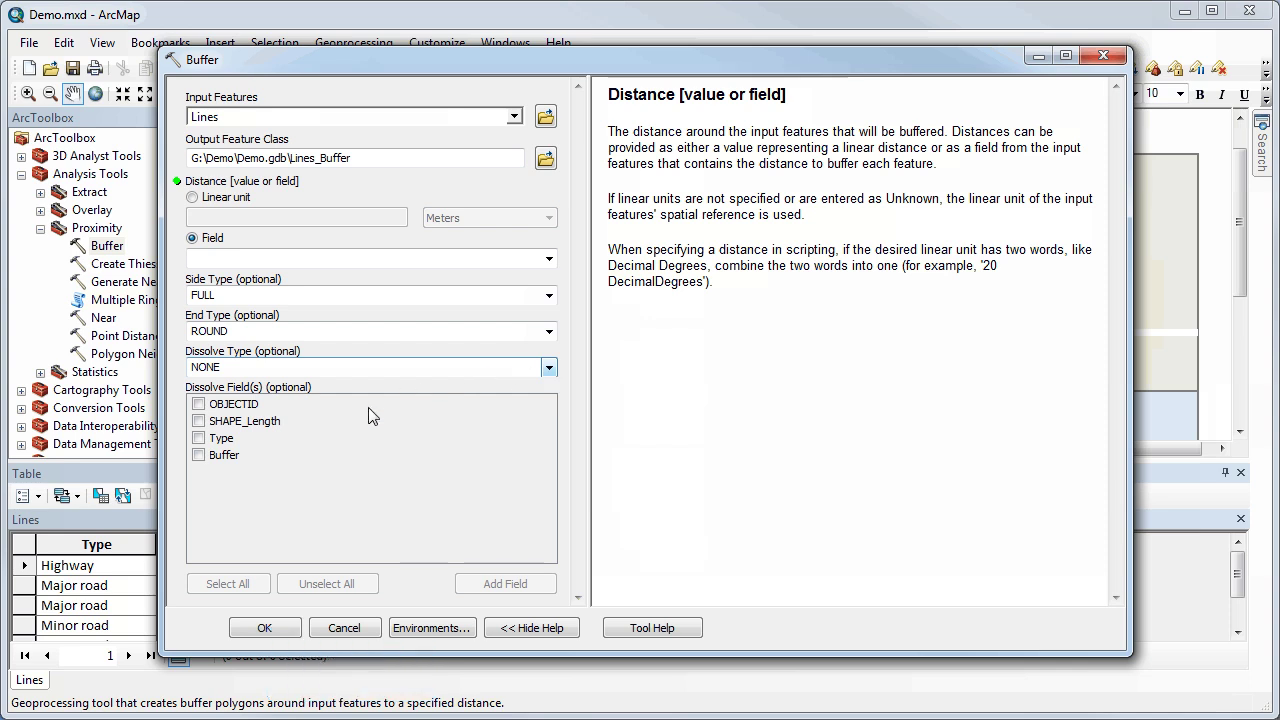
Step: Use the Buffer field for distances and run the road buffer, creating Lines_Buffer
{"action": "left_click", "coordinate": [265, 627]}
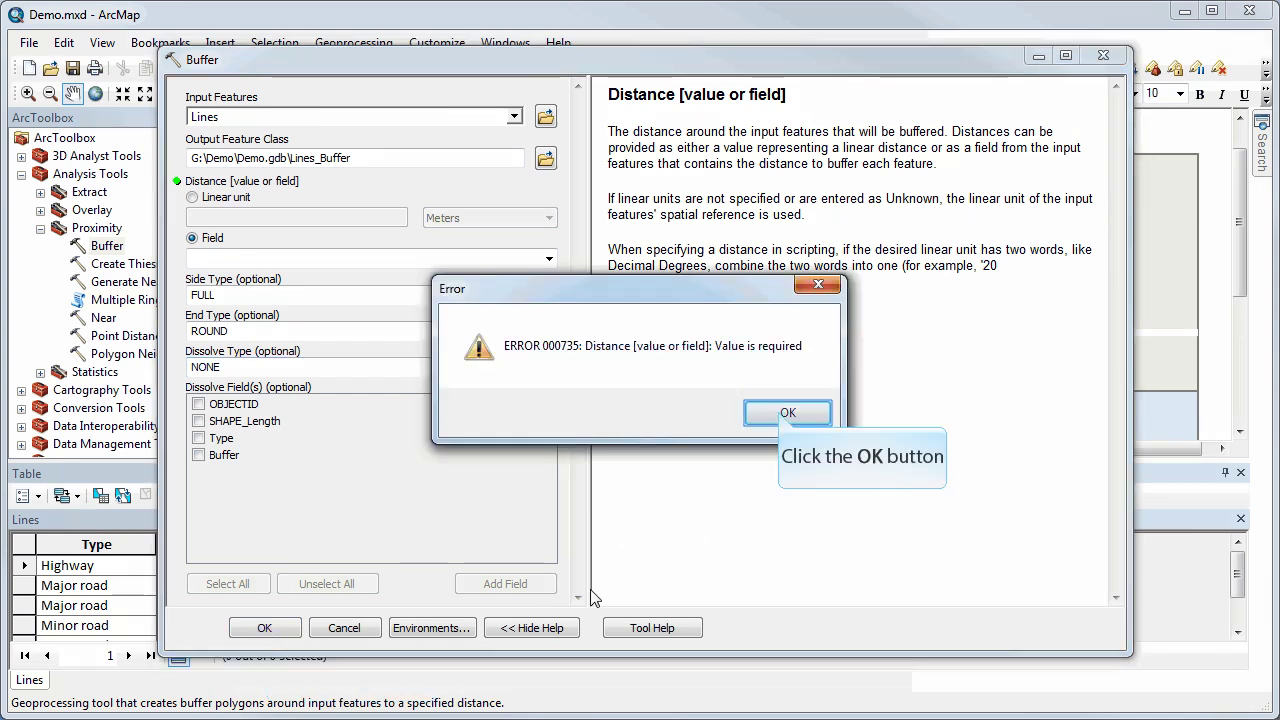
{"action": "left_click", "coordinate": [787, 412]}
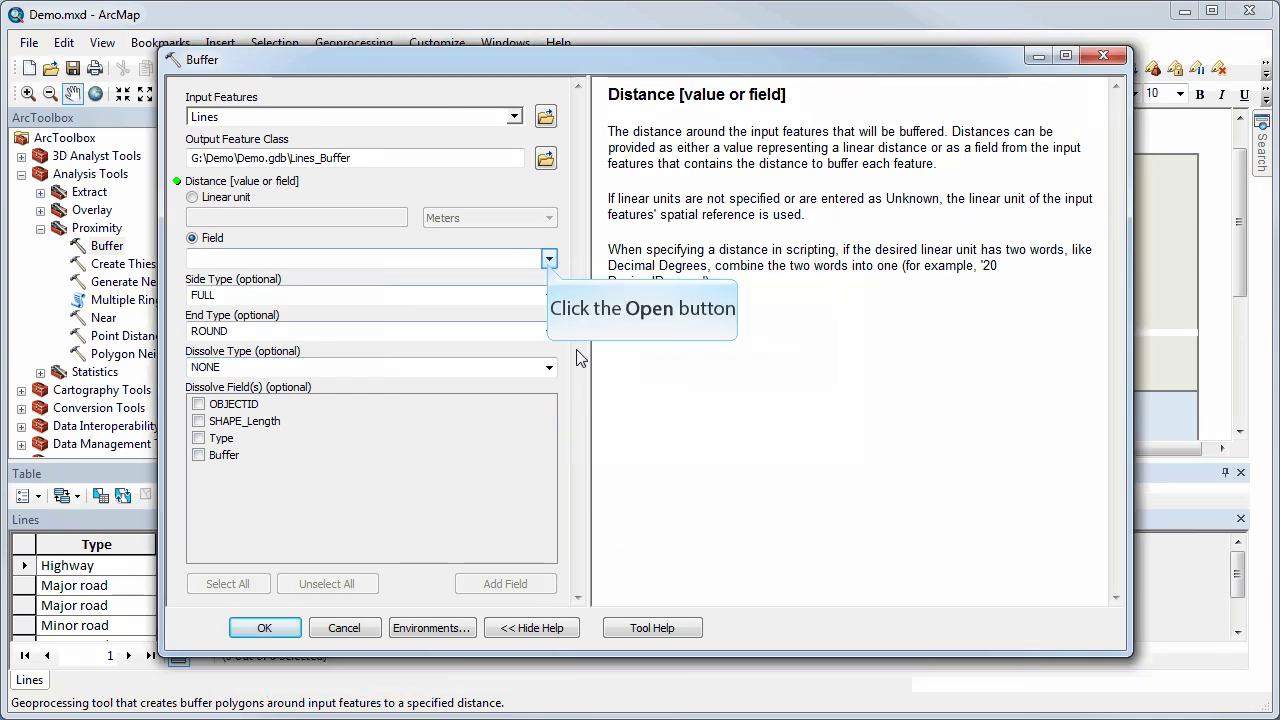
{"action": "left_click", "coordinate": [548, 262]}
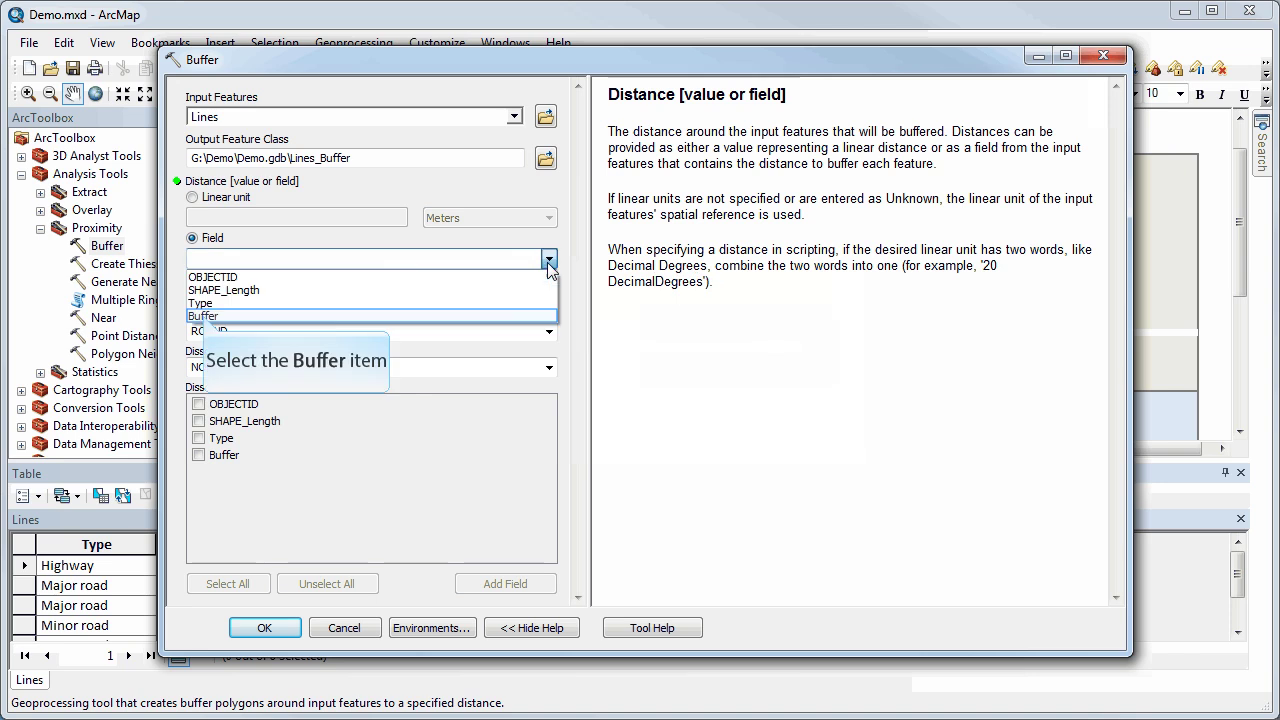
{"action": "left_click", "coordinate": [205, 318]}
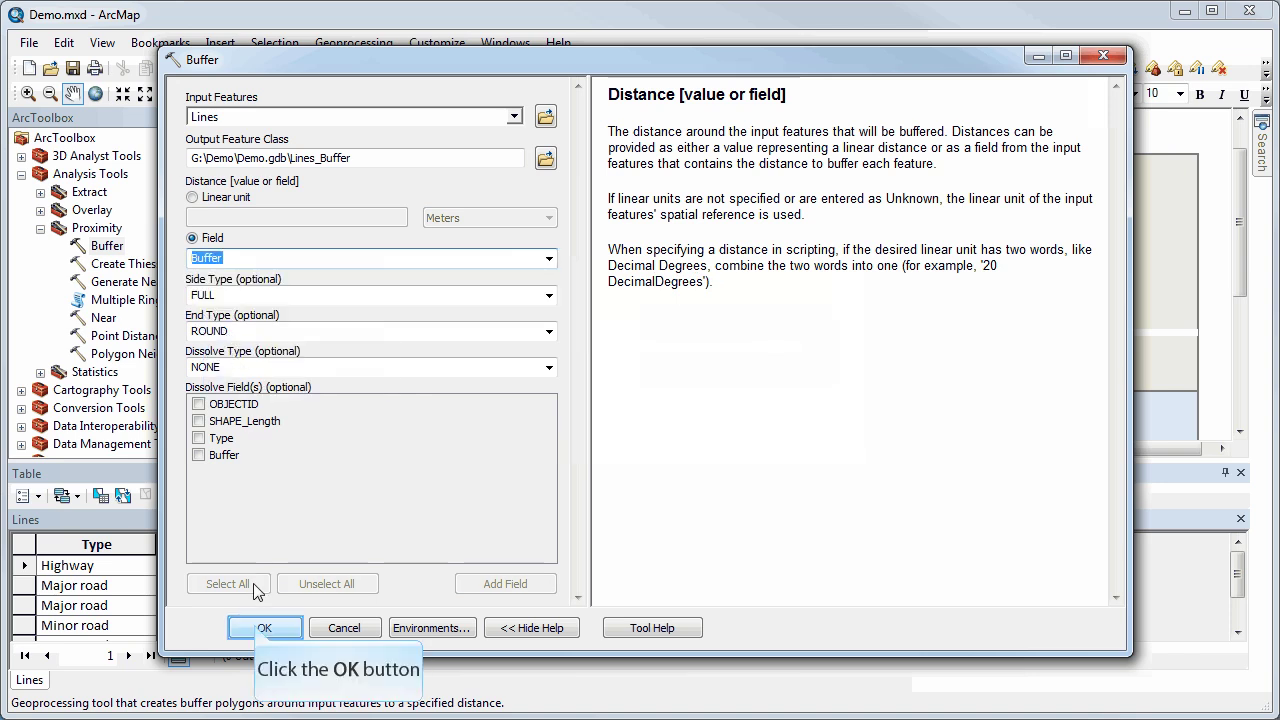
{"action": "left_click", "coordinate": [262, 628]}
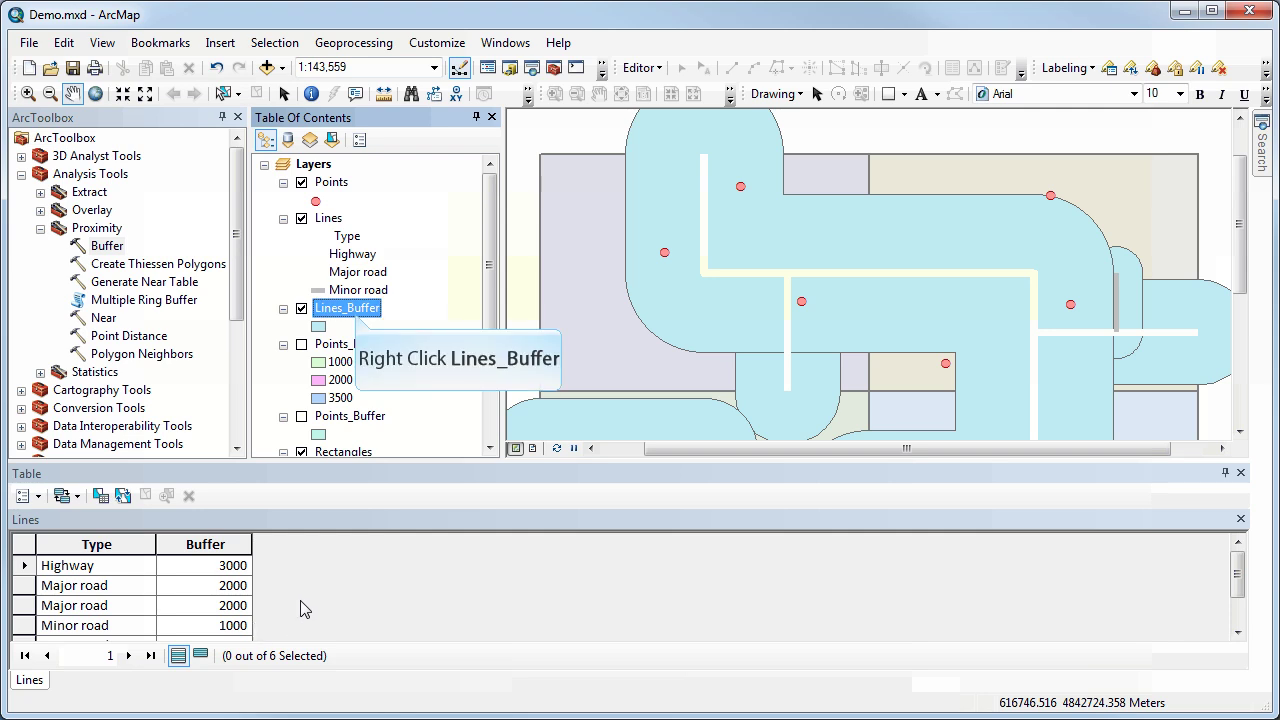
Step: Give the Lines_Buffer symbol No Color fill and a red outline of width 2
{"action": "right_click", "coordinate": [358, 320]}
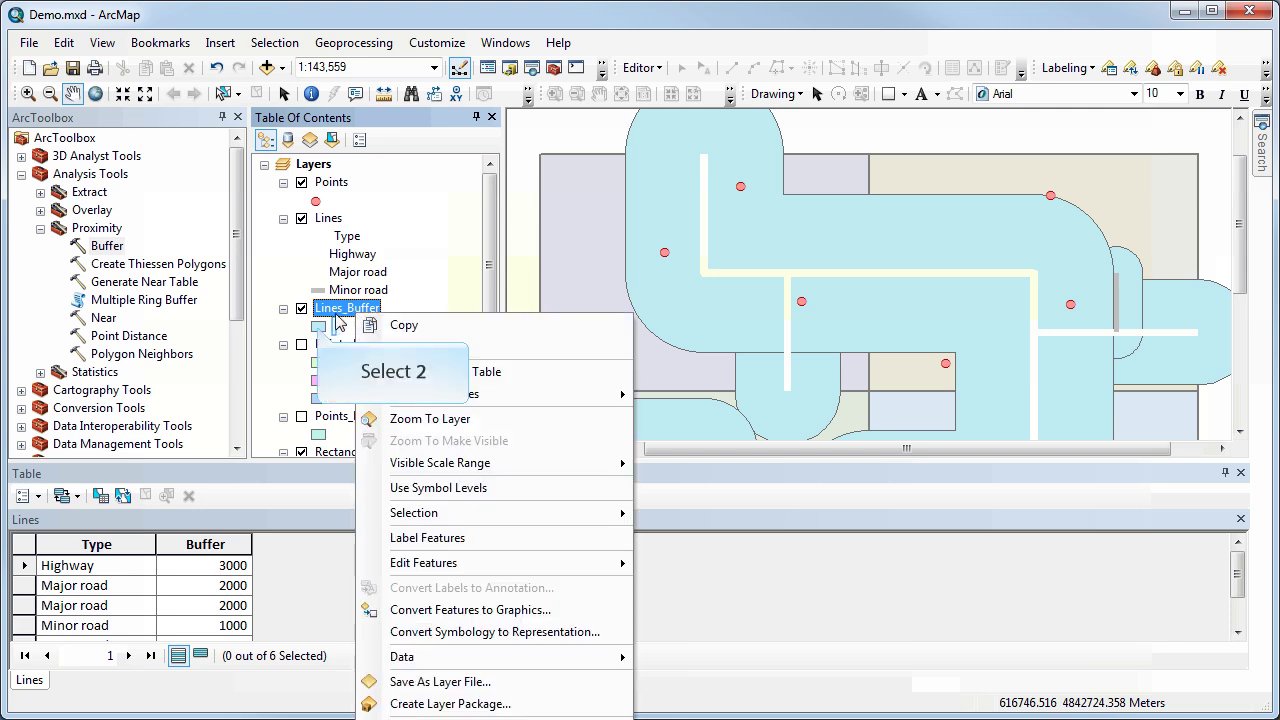
{"action": "left_click", "coordinate": [318, 326]}
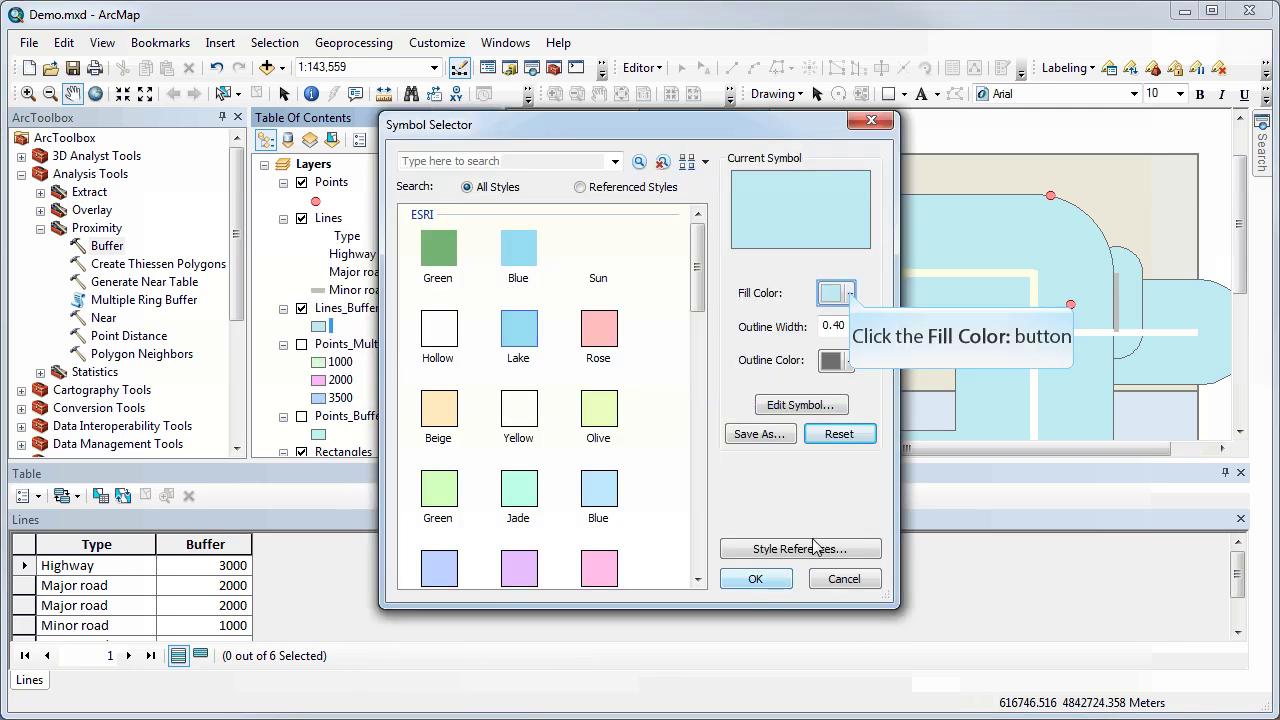
{"action": "left_click", "coordinate": [848, 293]}
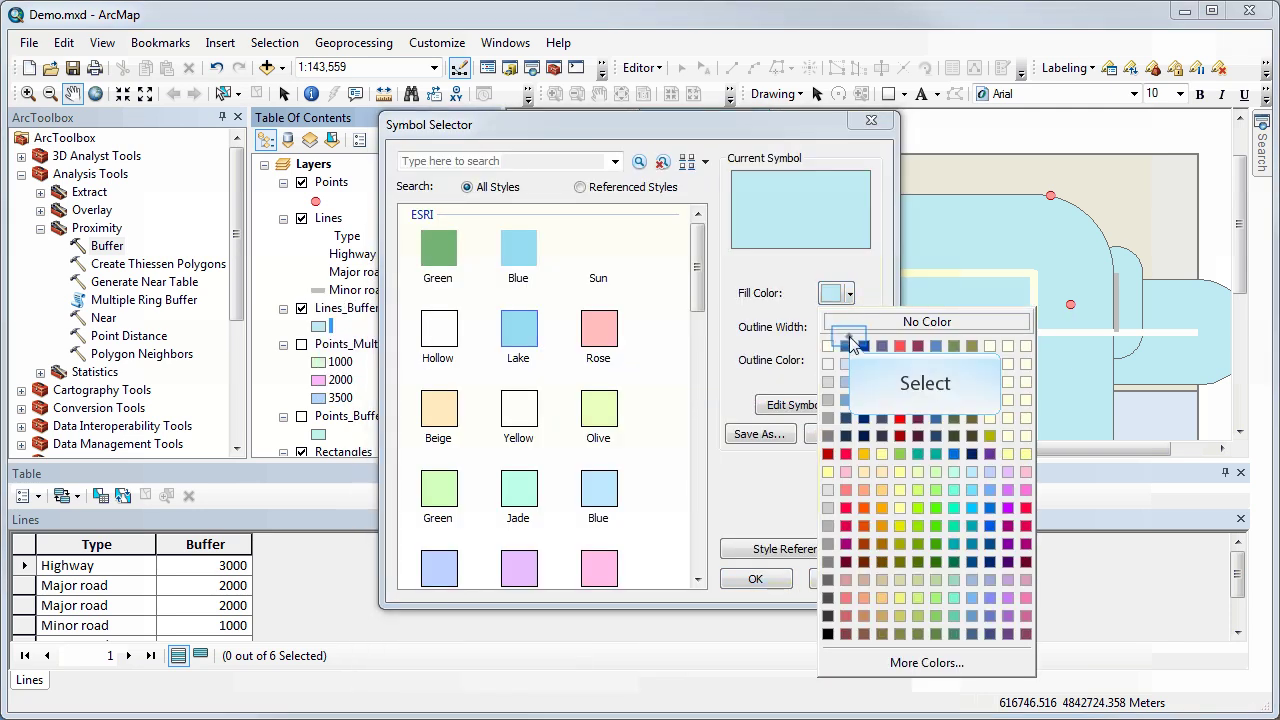
{"action": "left_click", "coordinate": [850, 324]}
{"action": "left_click", "coordinate": [851, 362]}
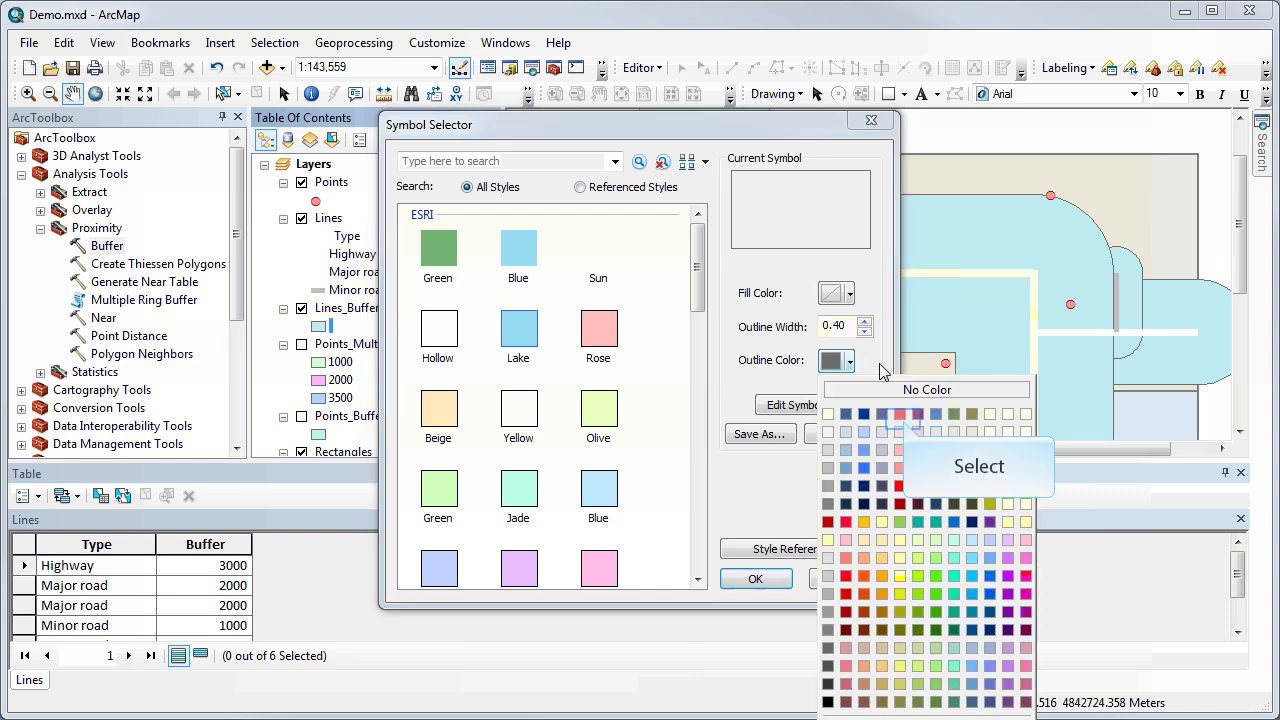
{"action": "left_click", "coordinate": [900, 414]}
{"action": "double_click", "coordinate": [836, 326]}
{"action": "type", "text": "2"}
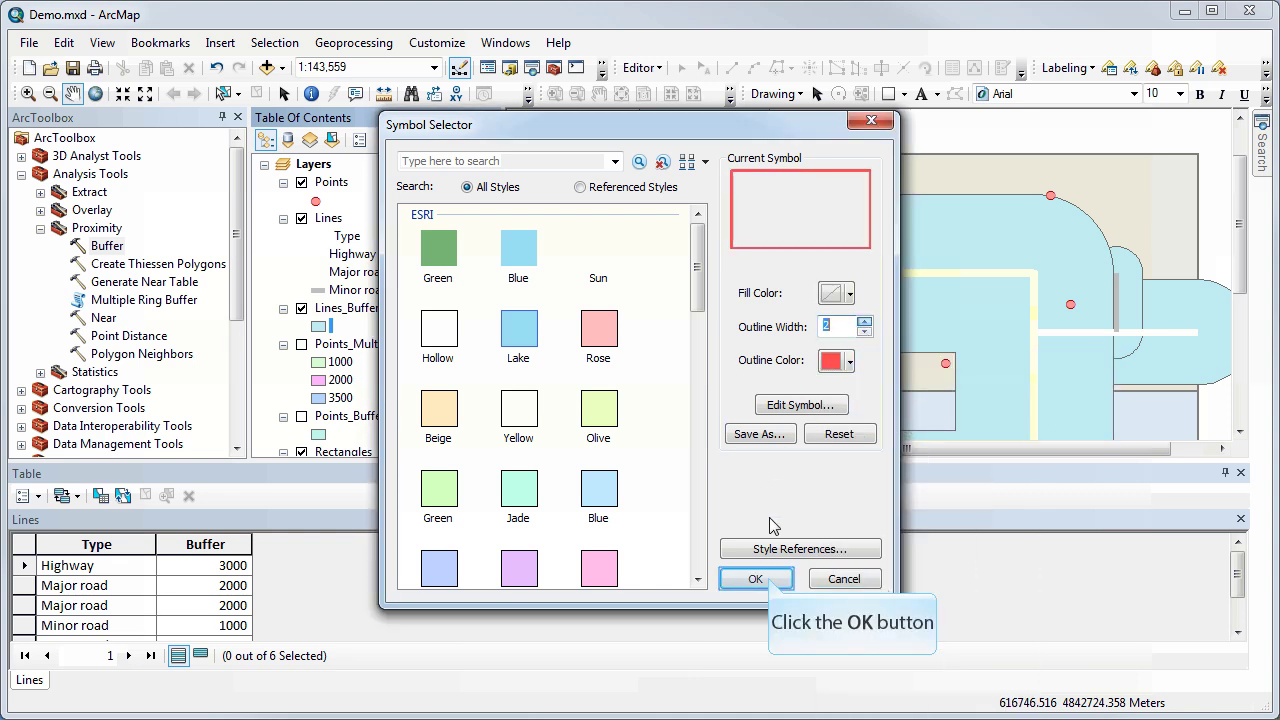
{"action": "left_click", "coordinate": [770, 580]}
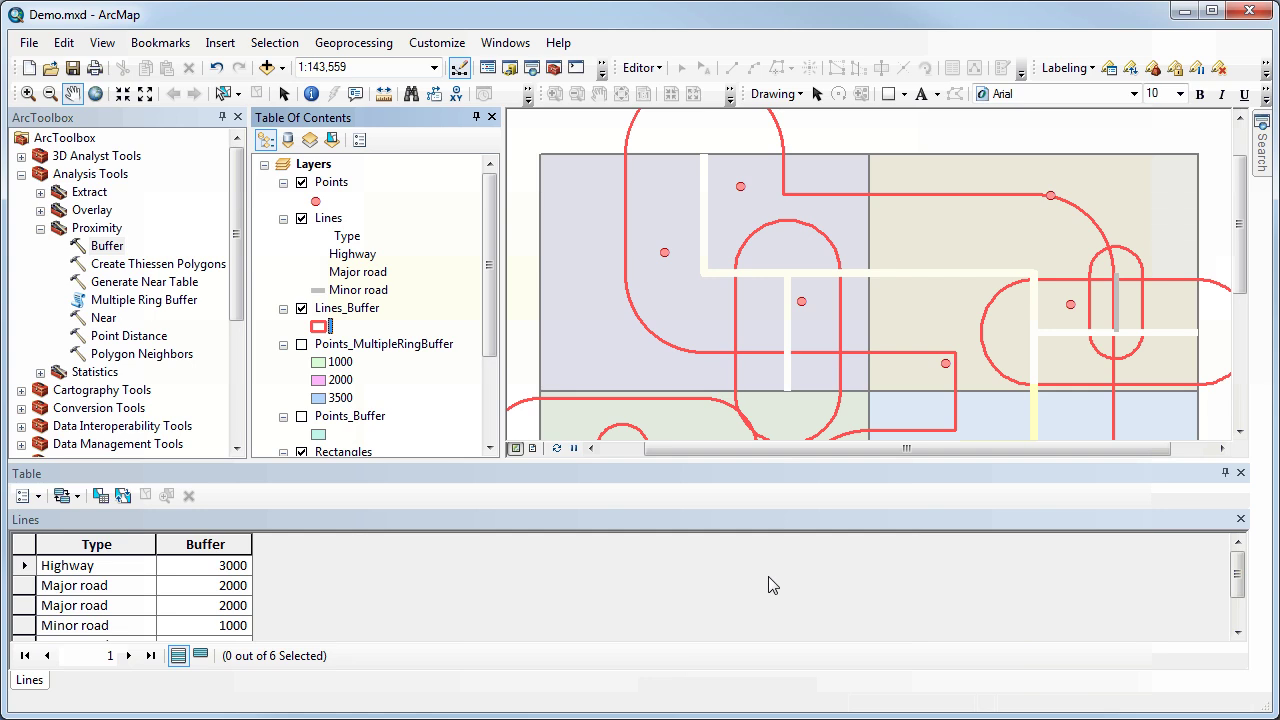